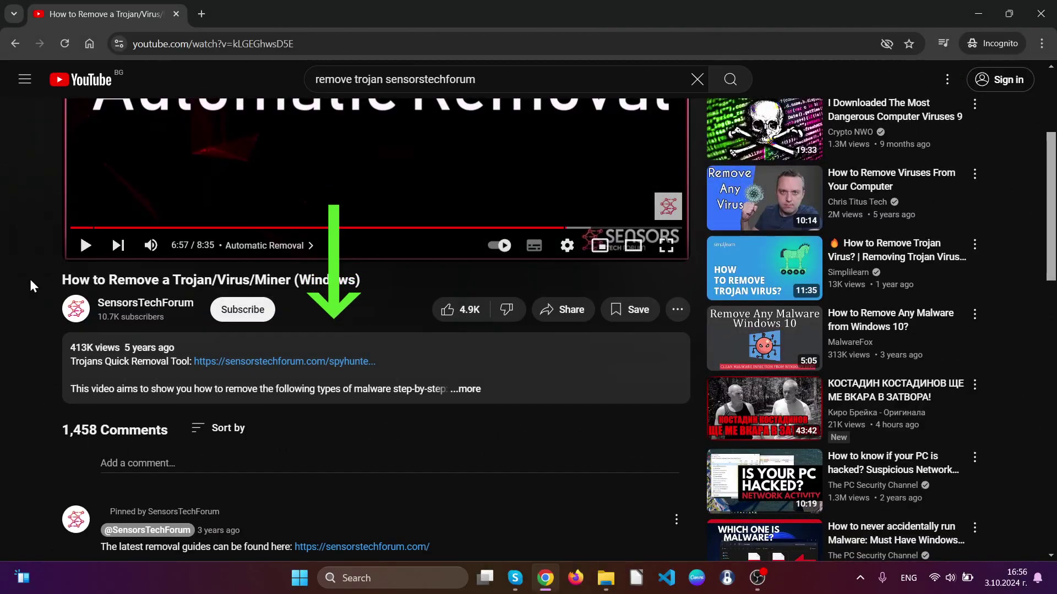
Download the SpyHunter 5 installer from the removal tool link to the Desktop and launch it
left_click(253, 363)
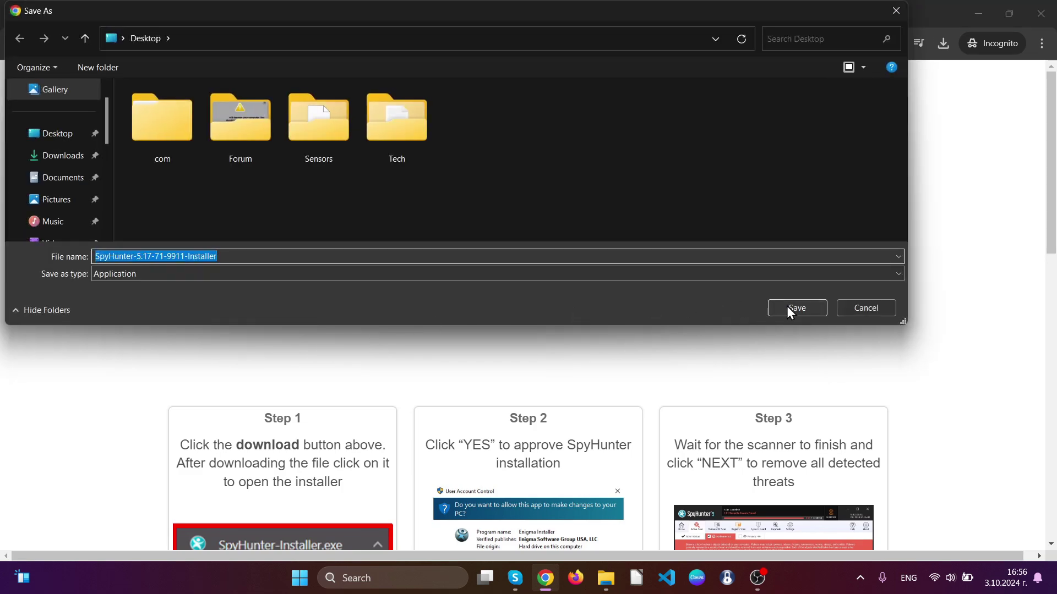
left_click(787, 308)
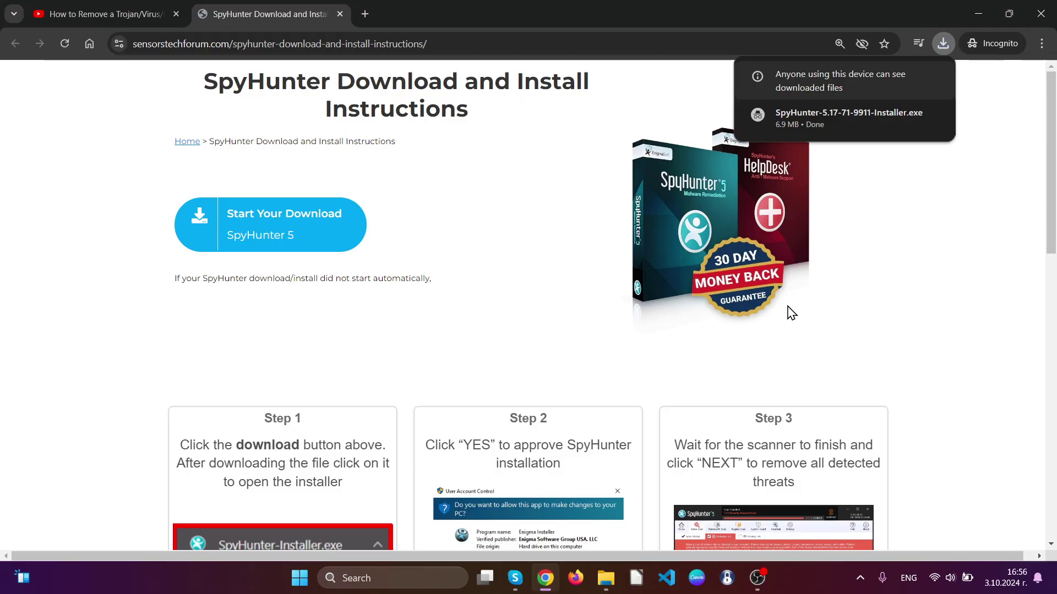
left_click(798, 120)
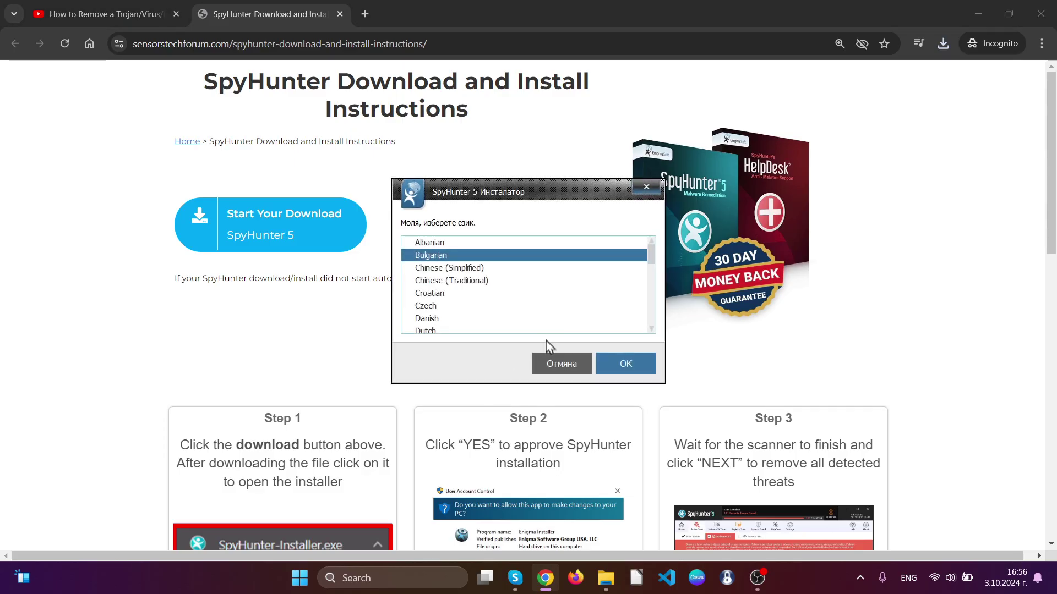
Install SpyHunter 5 in English, accepting the EULA and Privacy Policy
scroll(537, 323, "down", 1)
scroll(477, 307, "down", 1)
left_click(430, 278)
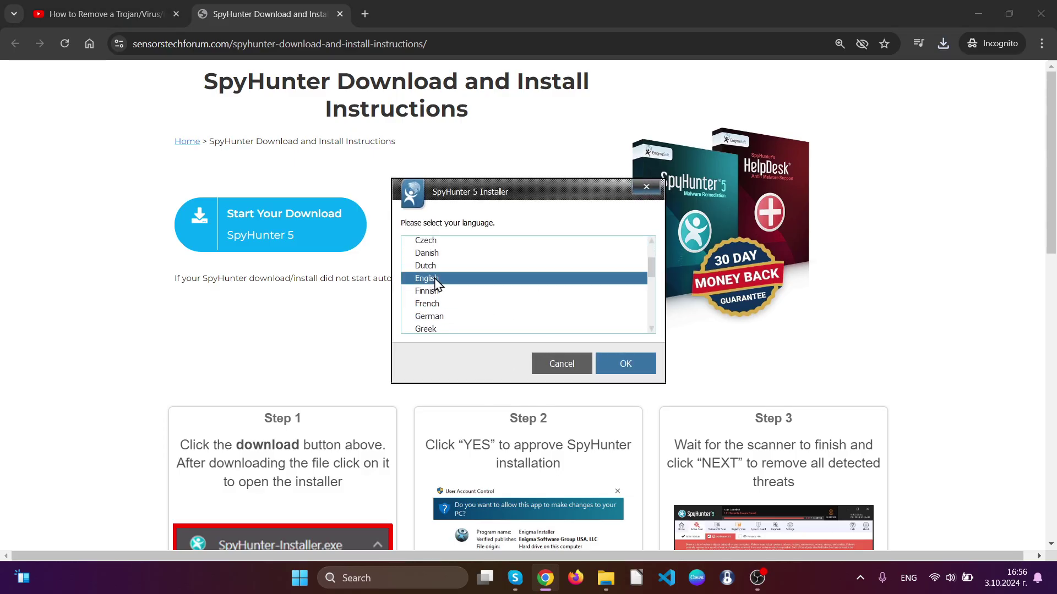
left_click(612, 362)
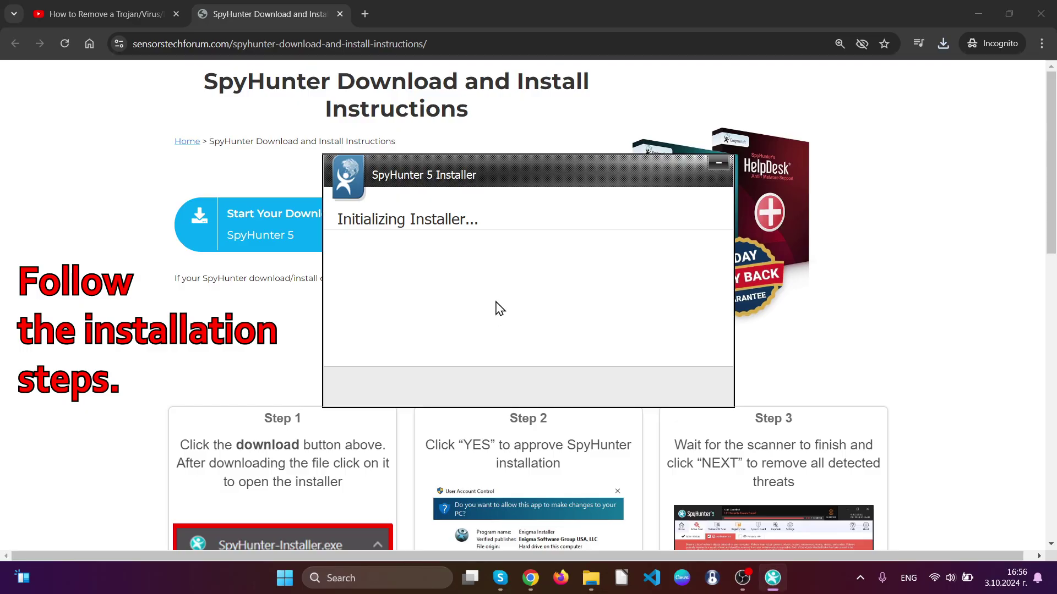
left_click(624, 384)
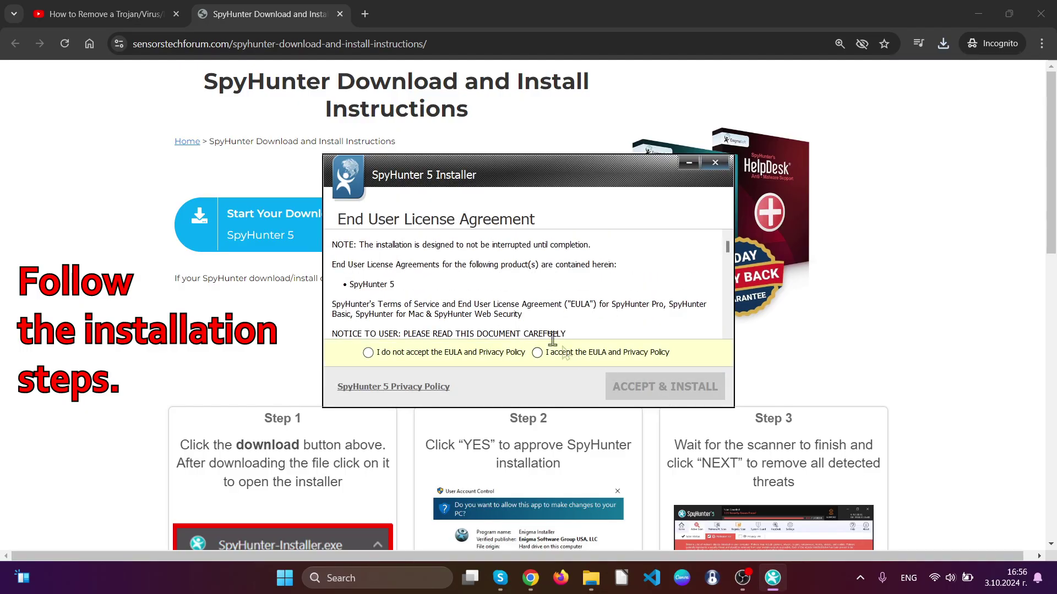
left_click(537, 353)
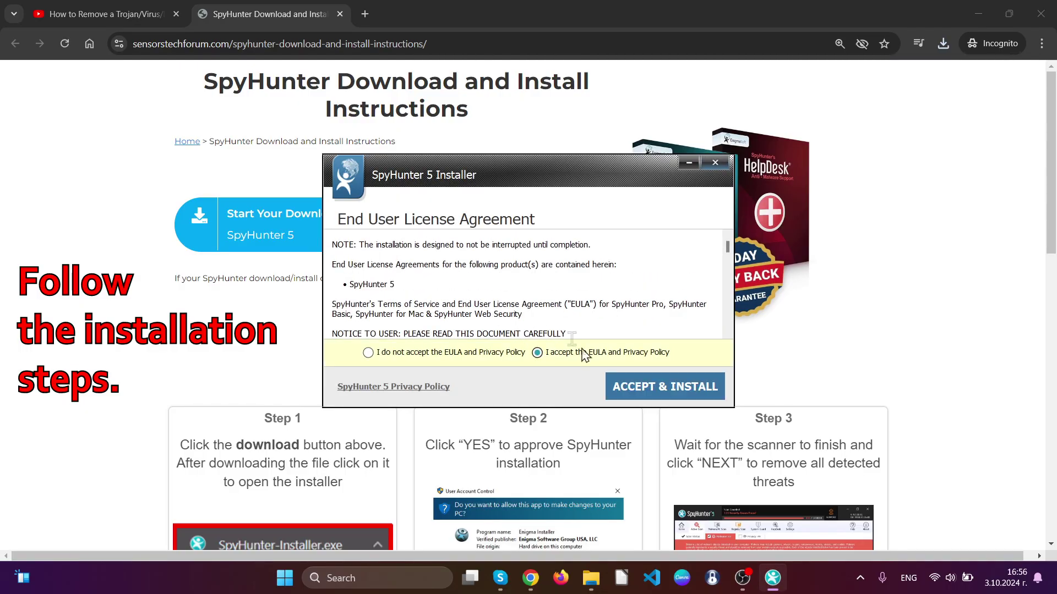
left_click(622, 386)
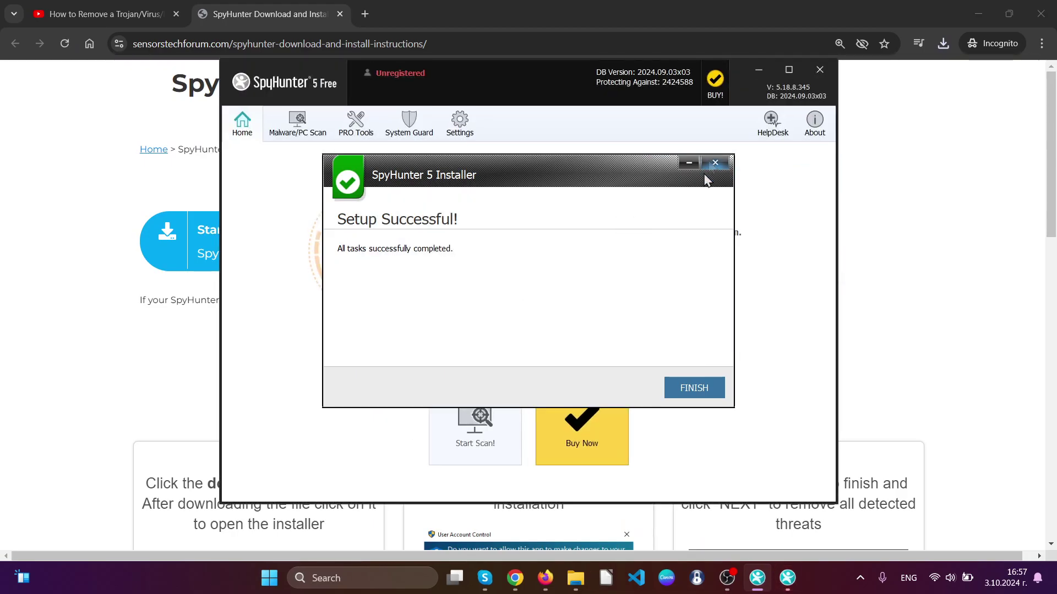
Close the finished installer and review the scan's 40 issues in the Malware tab
left_click(688, 388)
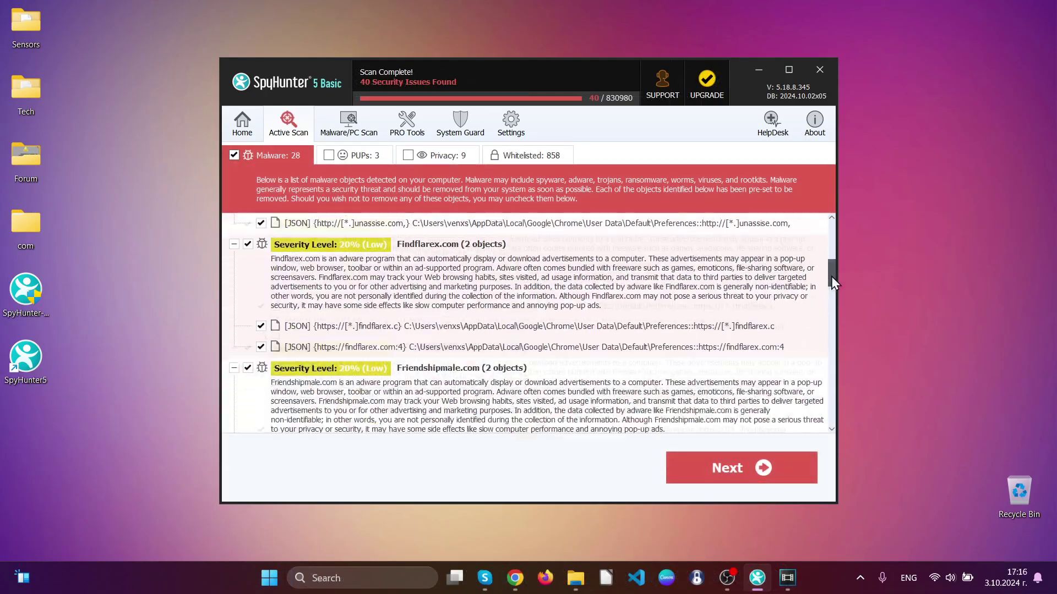
left_click_drag(832, 278, 832, 427)
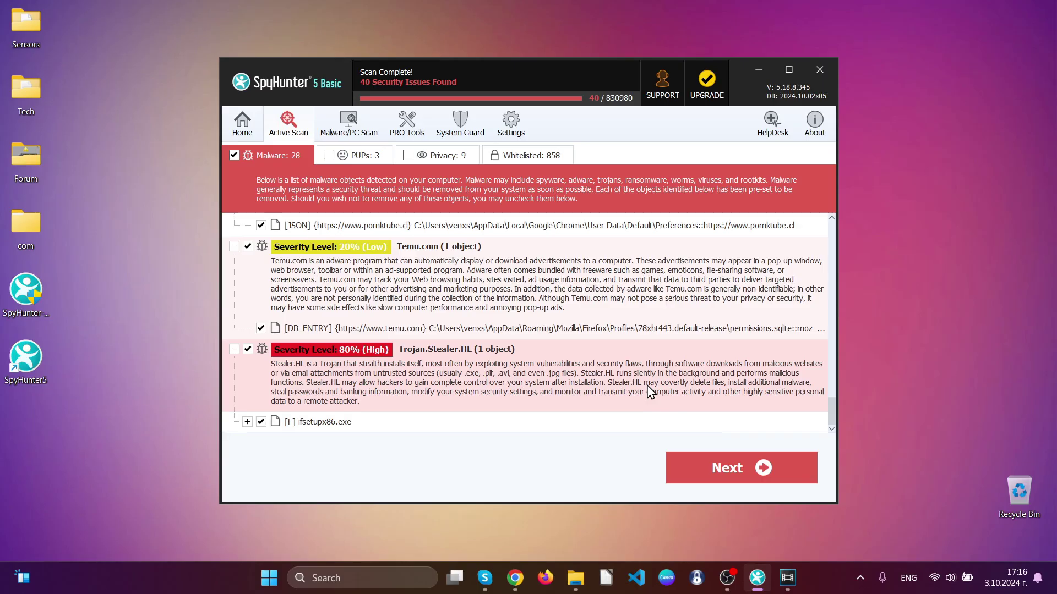
Remove all detected objects (28 malware, 3 PUPs, 9 privacy issues), letting SpyHunter close Chrome
left_click(729, 471)
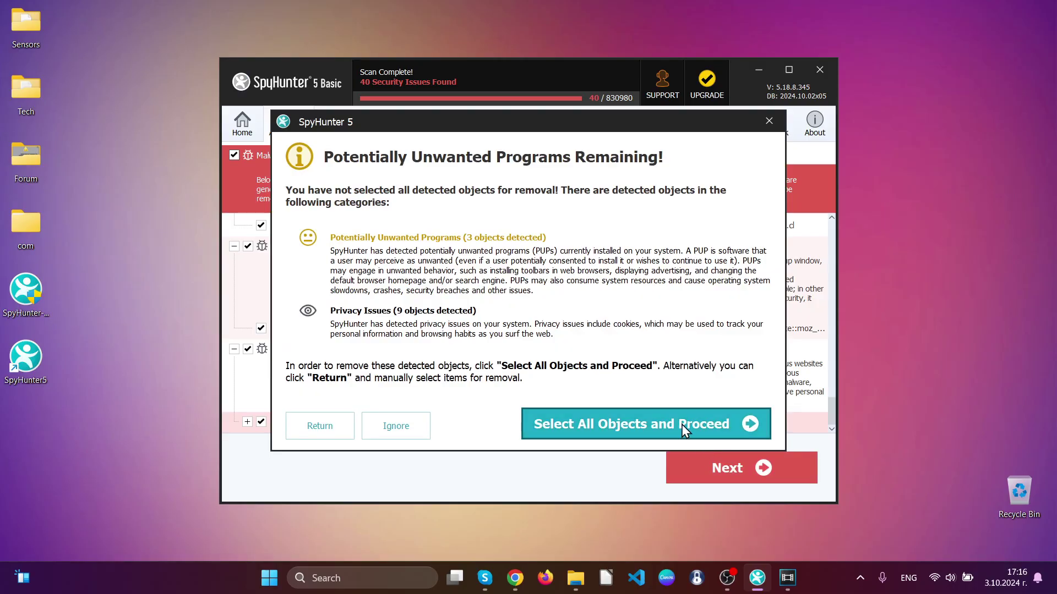
left_click(682, 424)
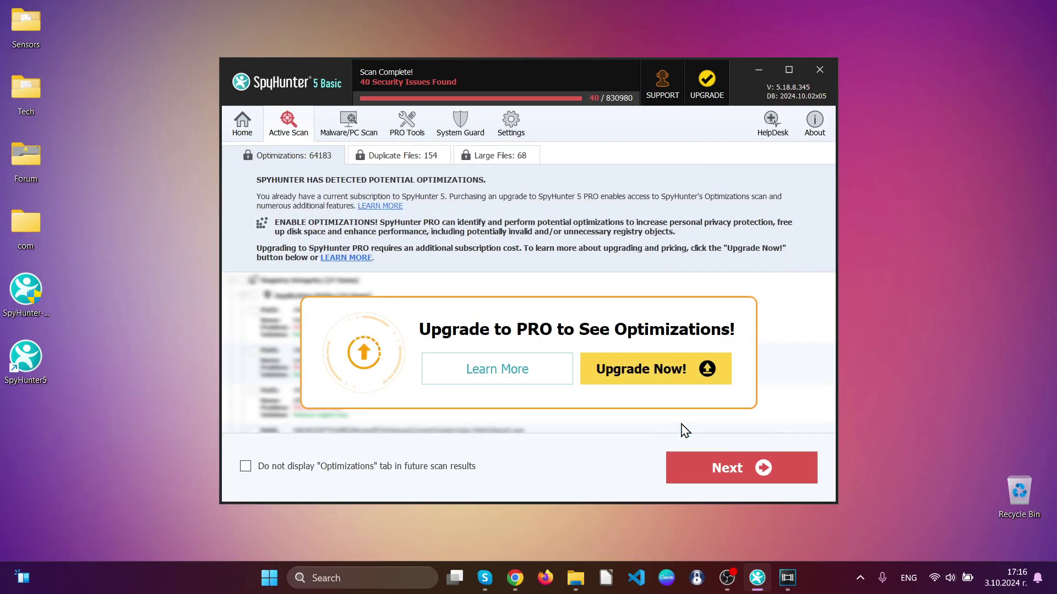
left_click(739, 472)
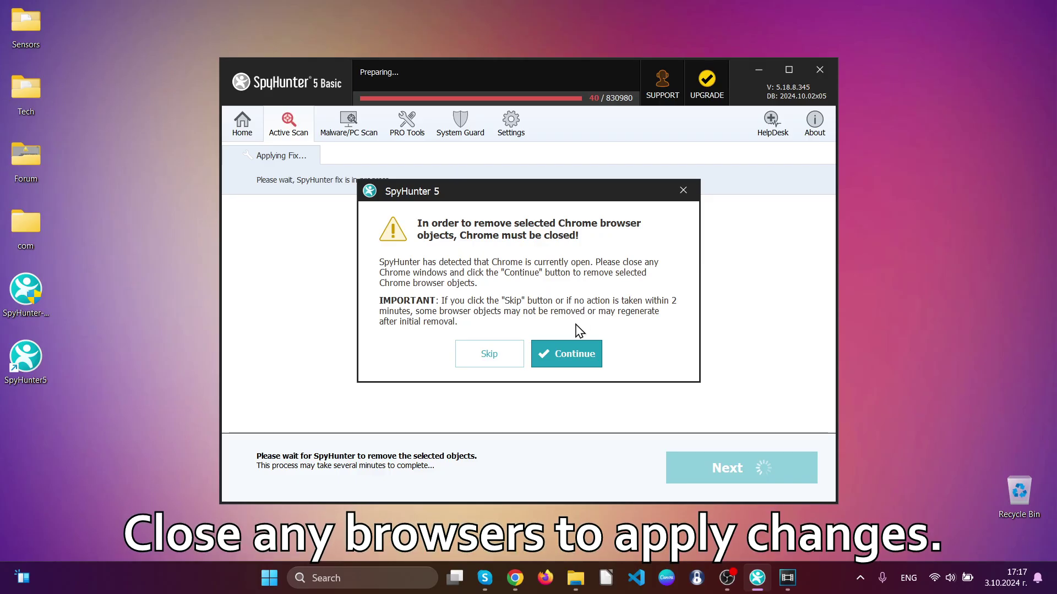
left_click(544, 355)
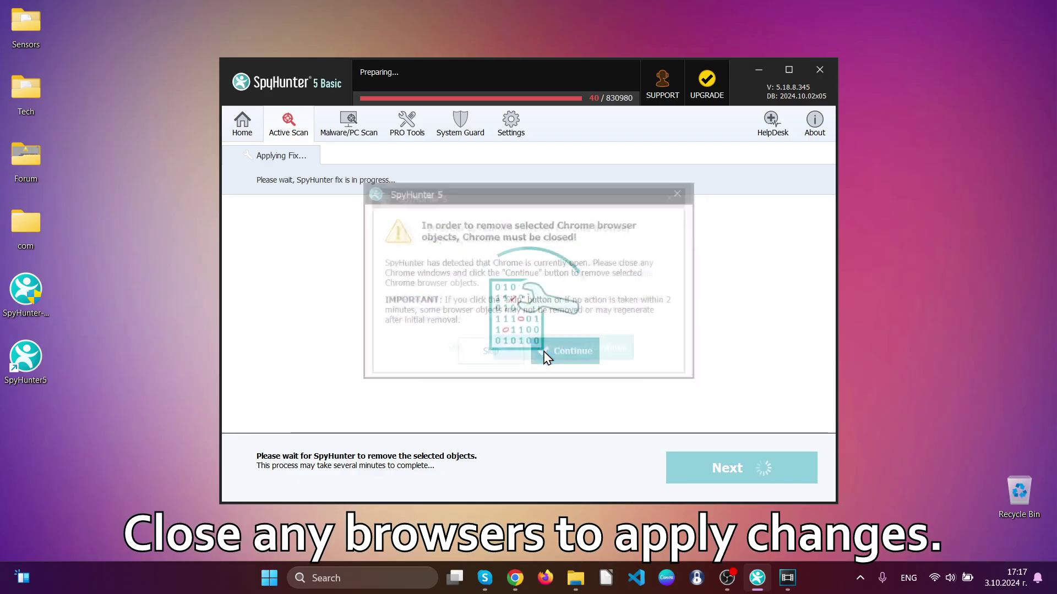
left_click(545, 355)
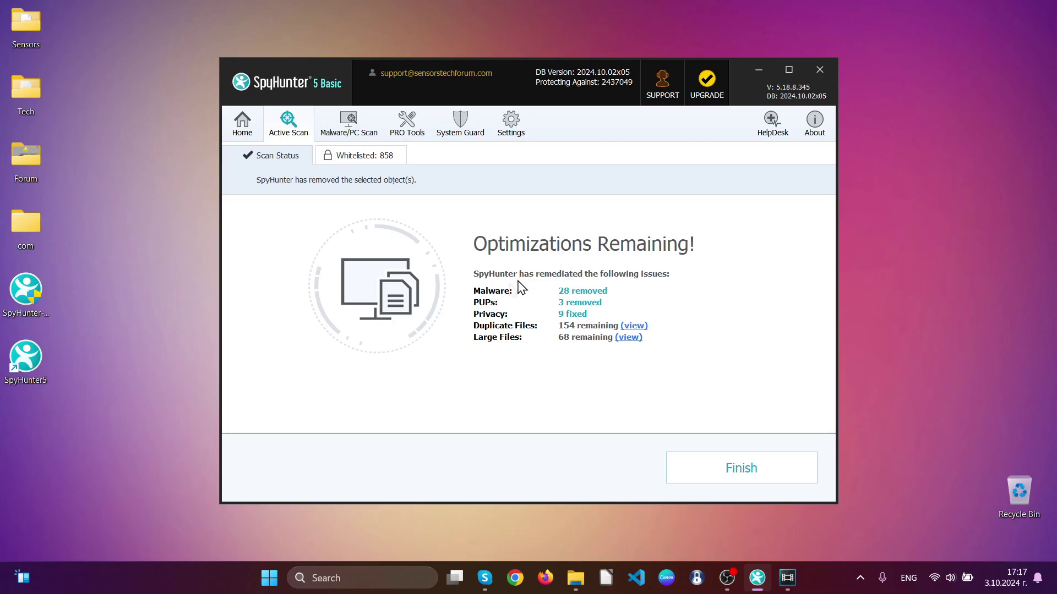
left_click(740, 470)
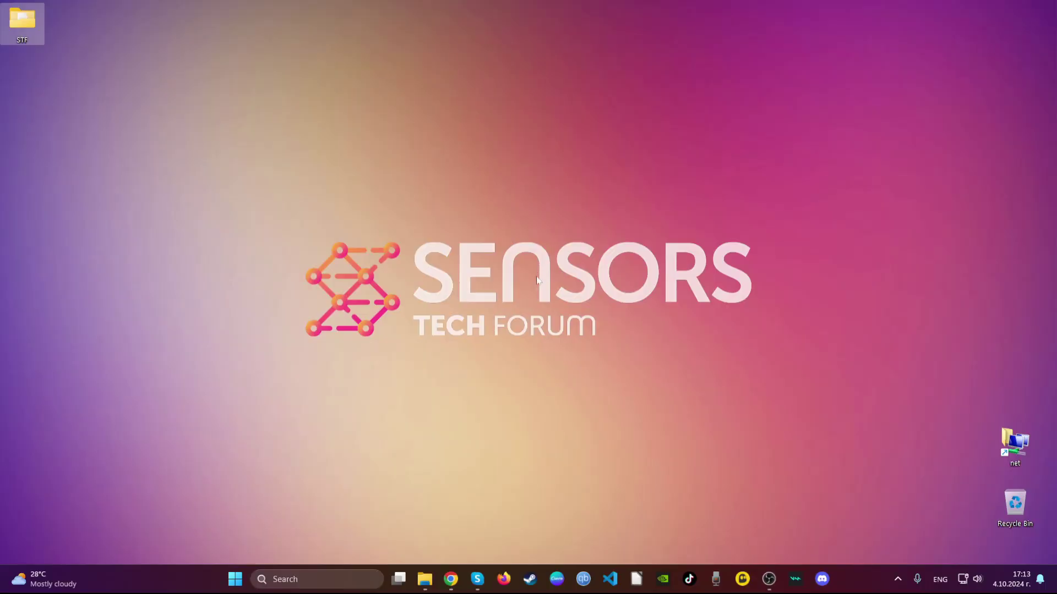
left_click(457, 581)
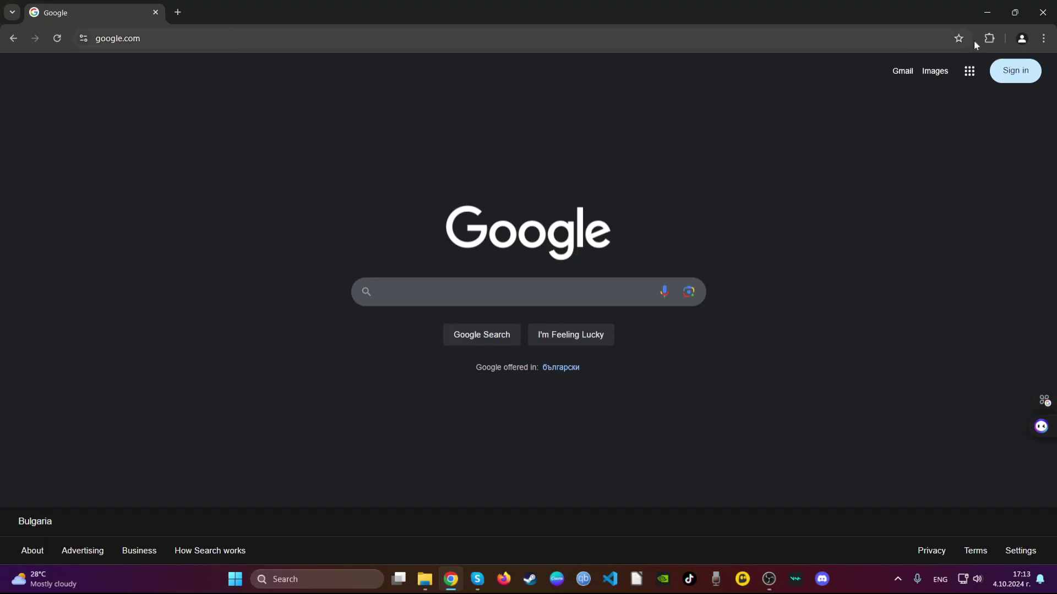
Remove the Blocked Search extension from Chrome's Extensions menu
left_click(988, 39)
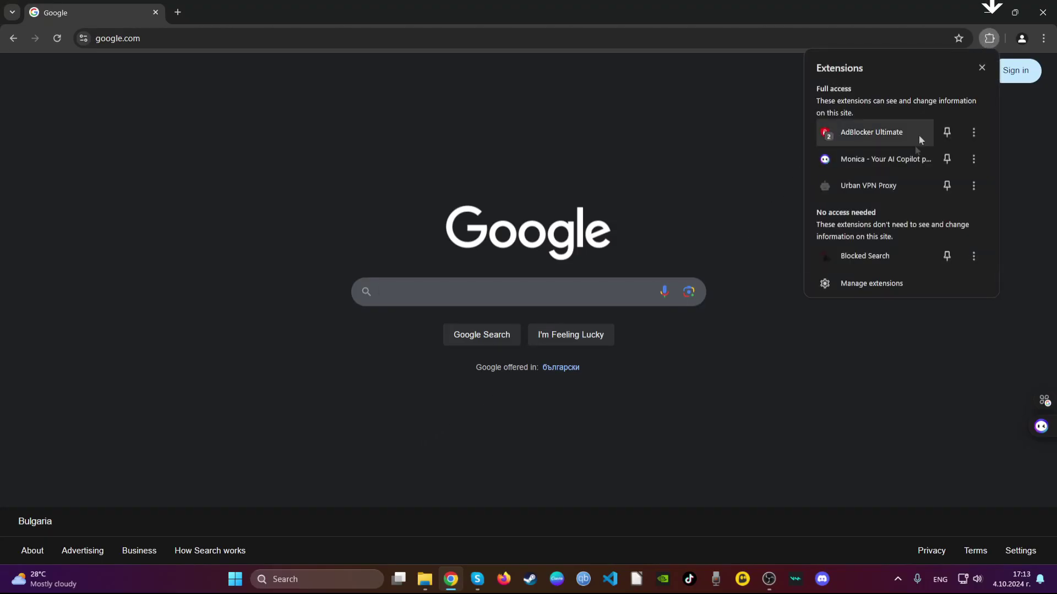
left_click(967, 259)
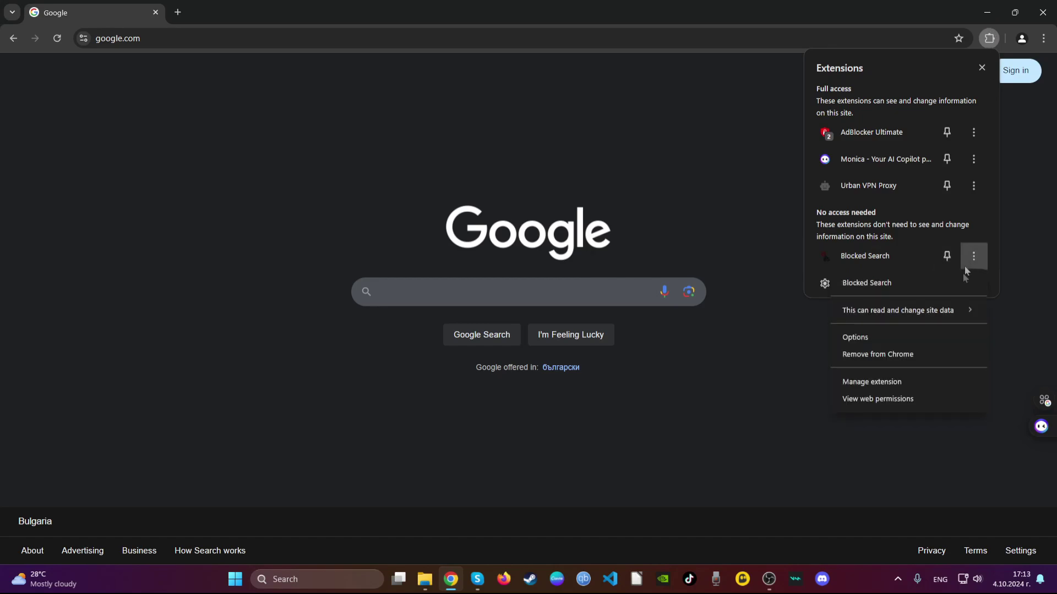
left_click(945, 354)
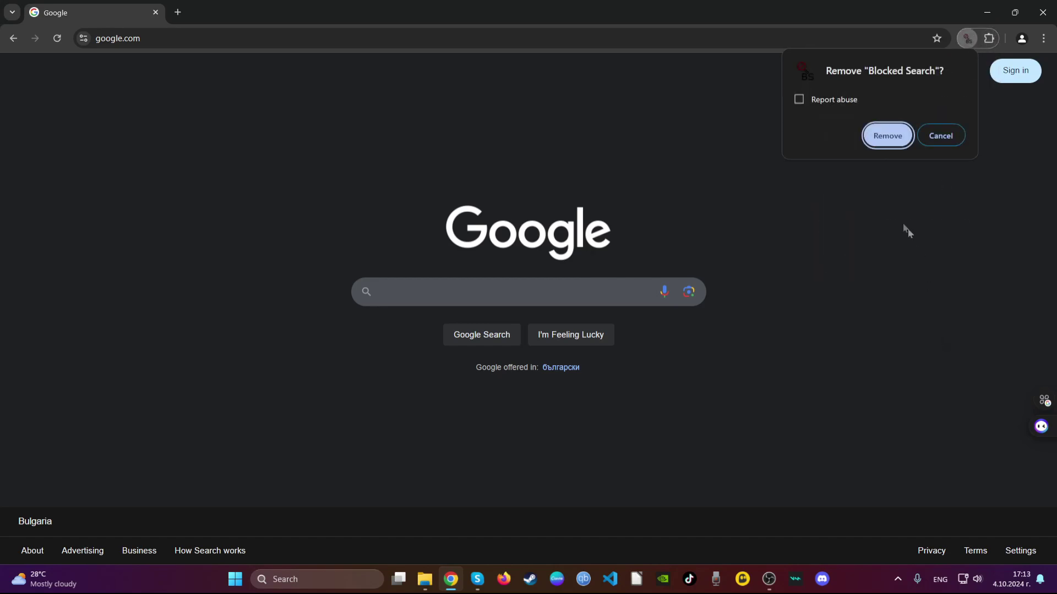
left_click(887, 137)
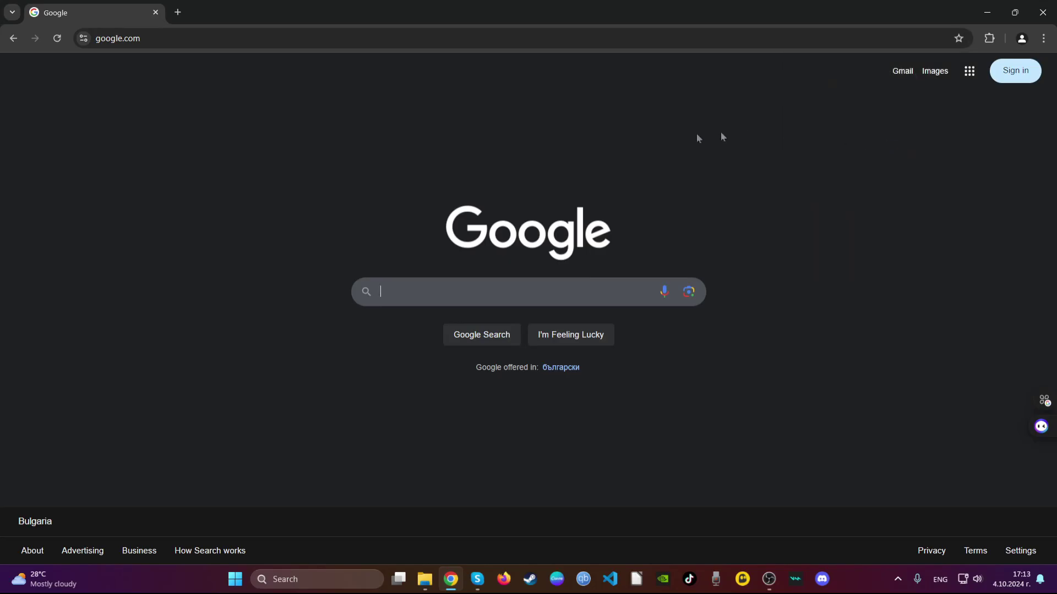
left_click(487, 38)
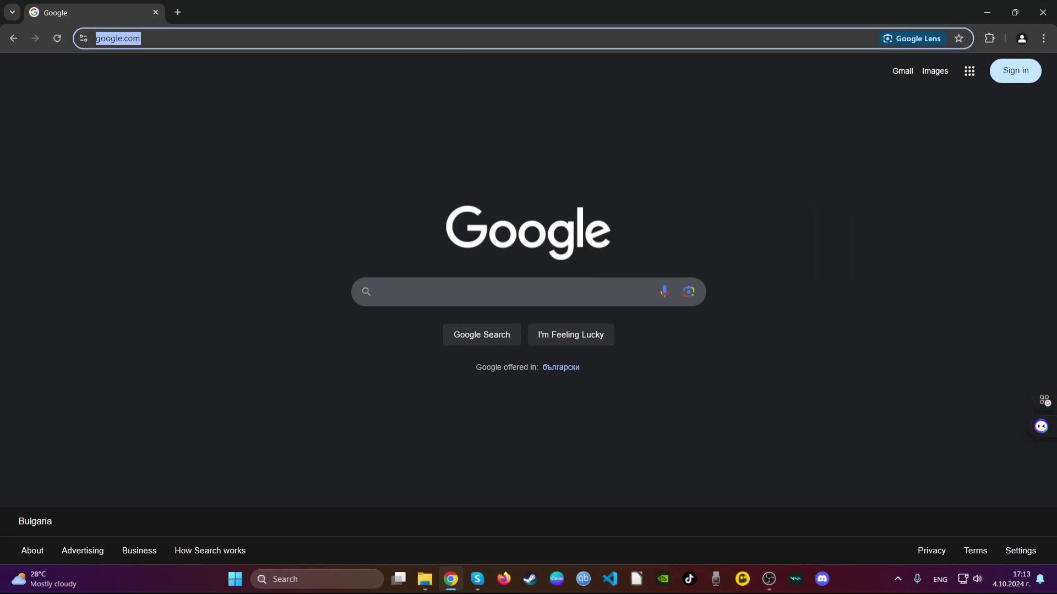
Delete Chrome's all-time browsing data except passwords via chrome://settings/clearBrowserData
type("clean")
key("BackSpace")
key("BackSpace")
key("BackSpace")
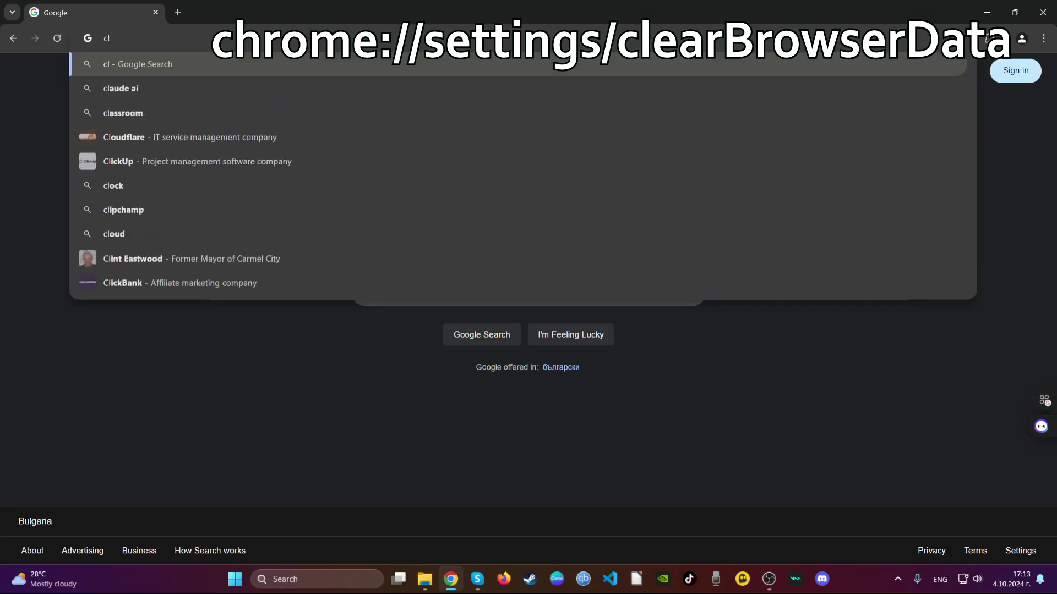
key("BackSpace")
key("BackSpace")
type("chrome://")
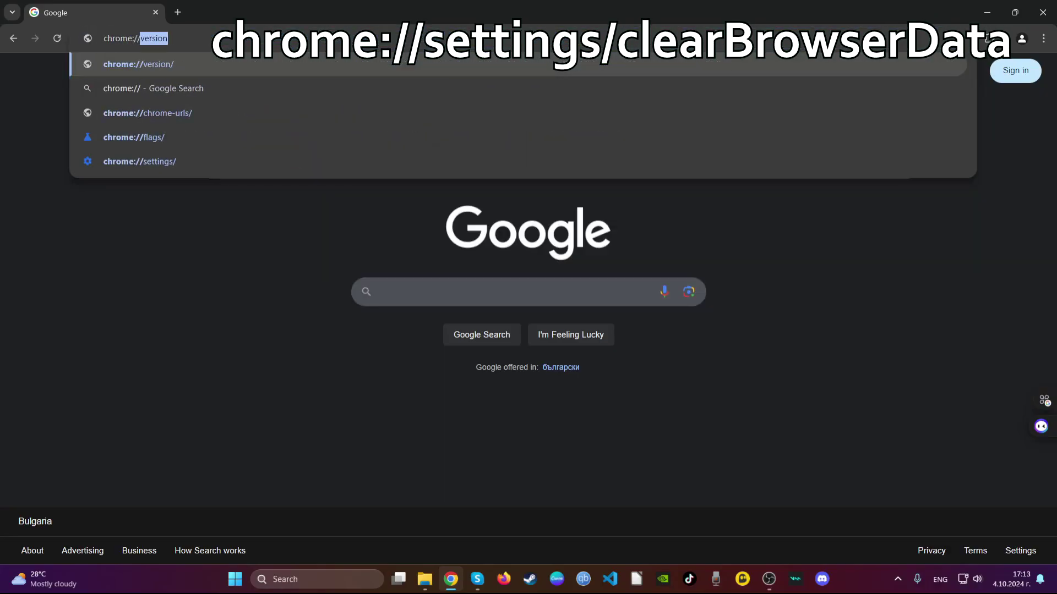
type("settings/")
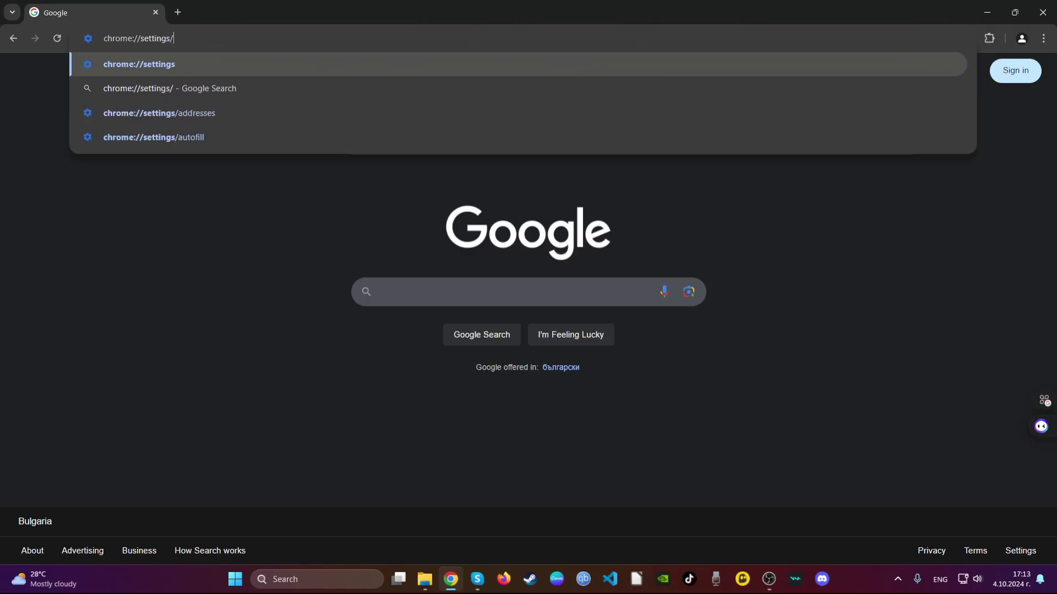
type("clea")
key("Return")
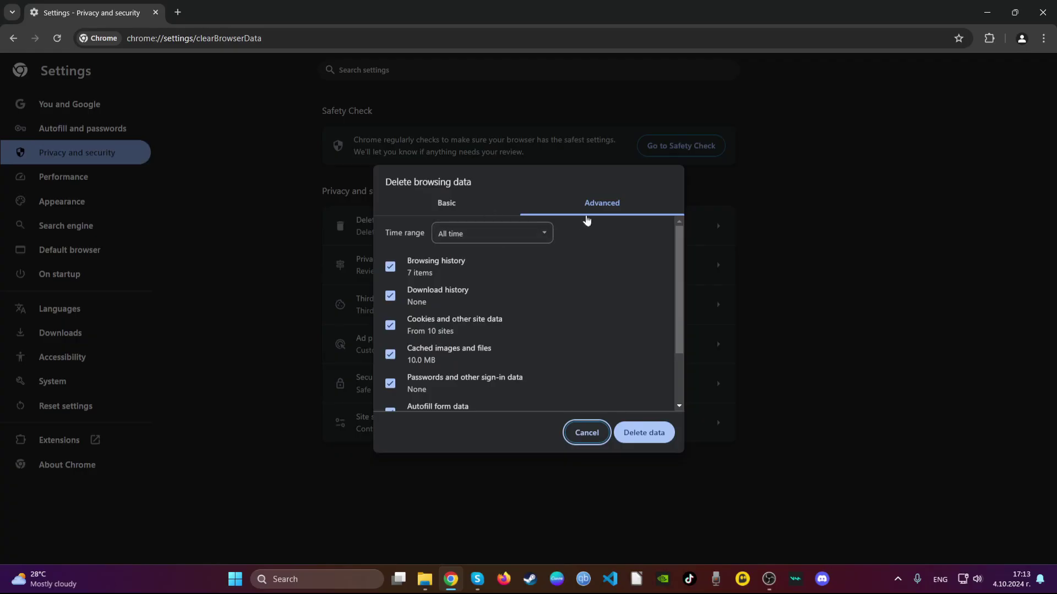
scroll(511, 300, "down", 3)
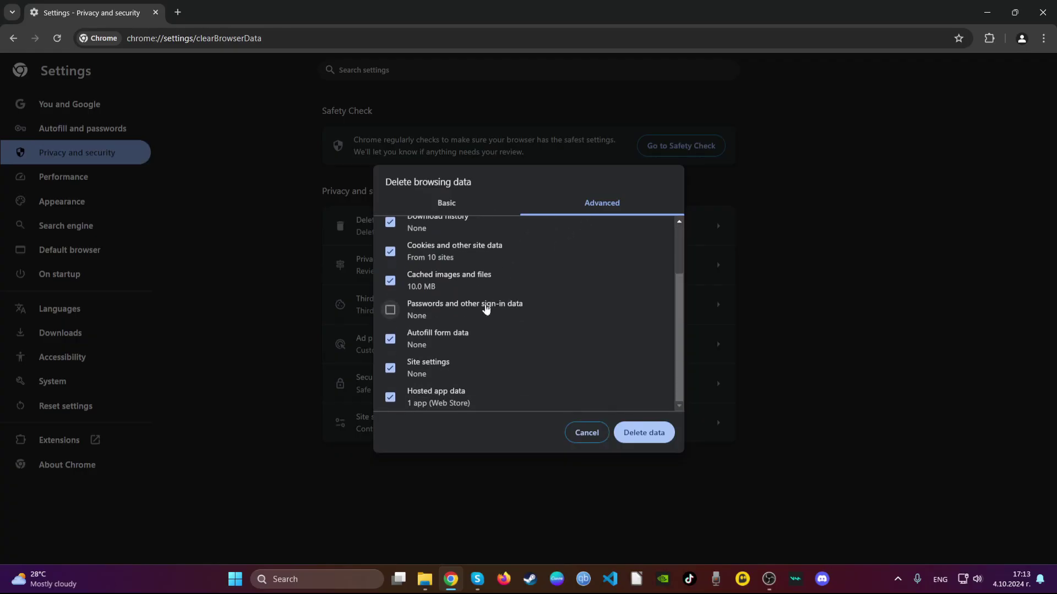
left_click(663, 434)
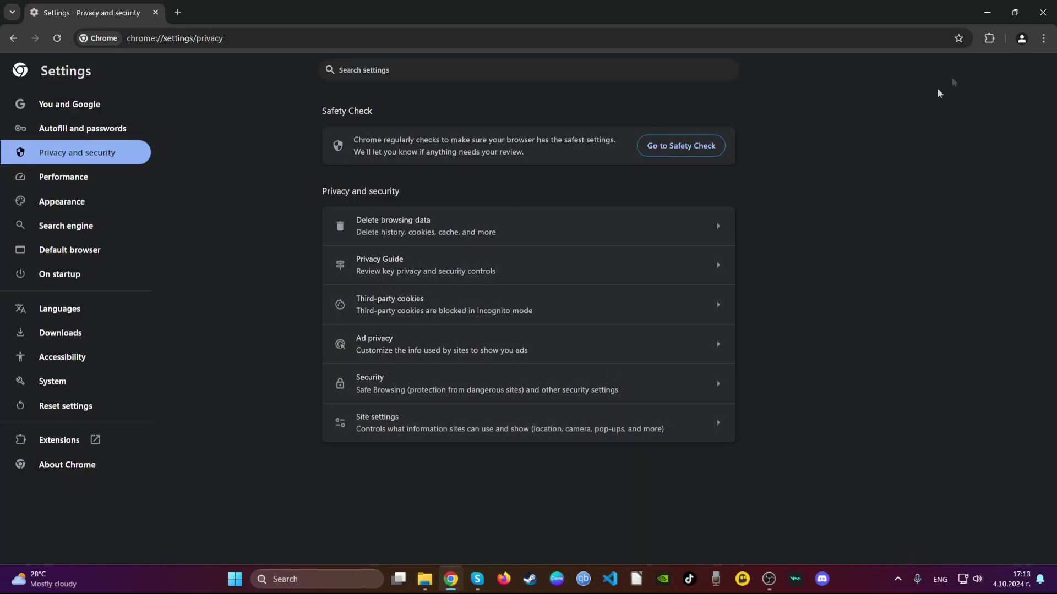
left_click(1042, 13)
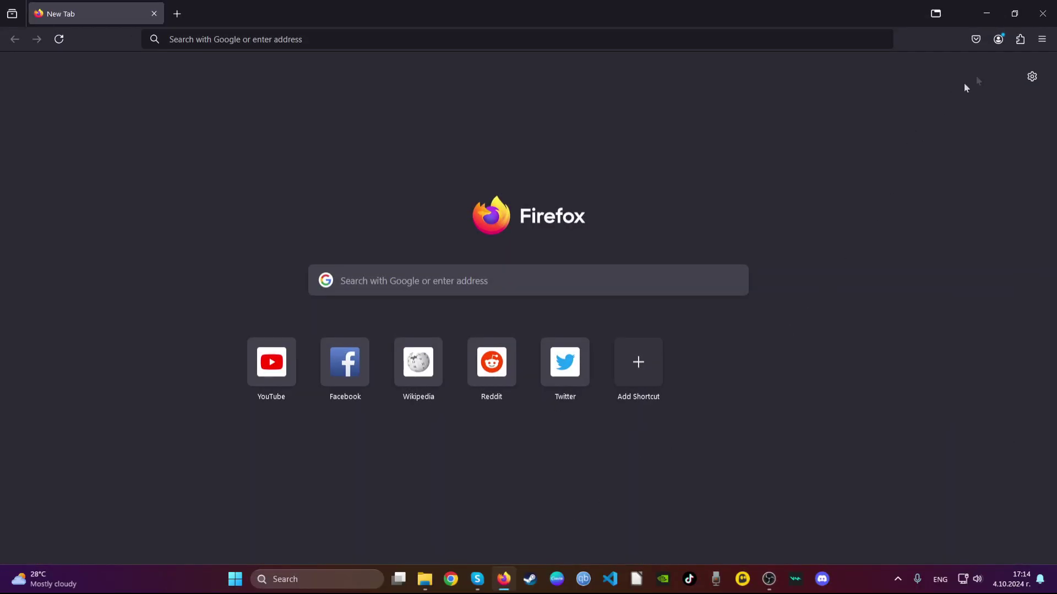
Remove the Safeplex Search extension from Firefox's Extensions menu
left_click(1021, 41)
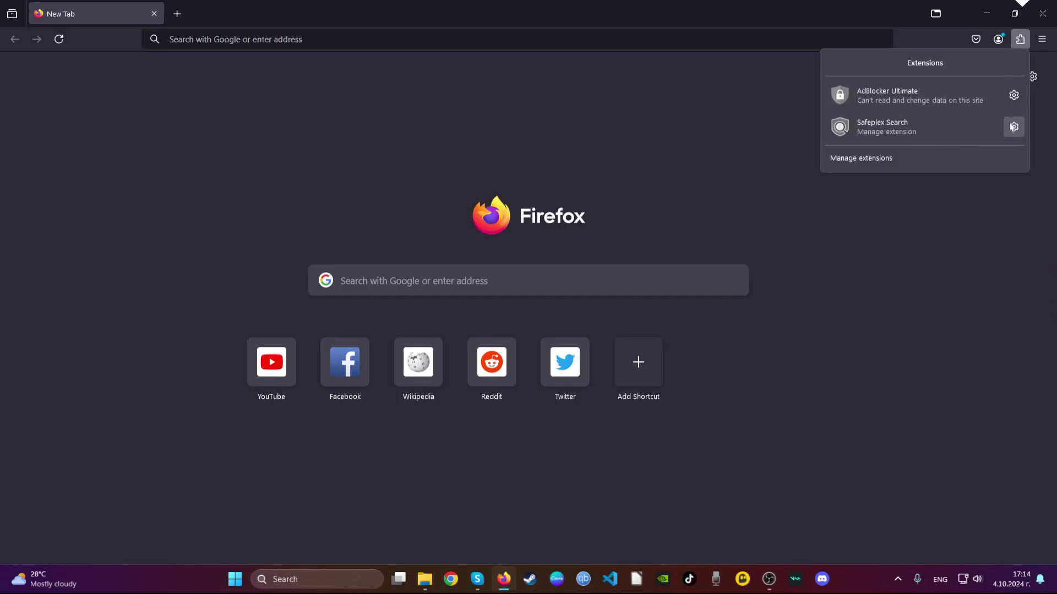
right_click(967, 134)
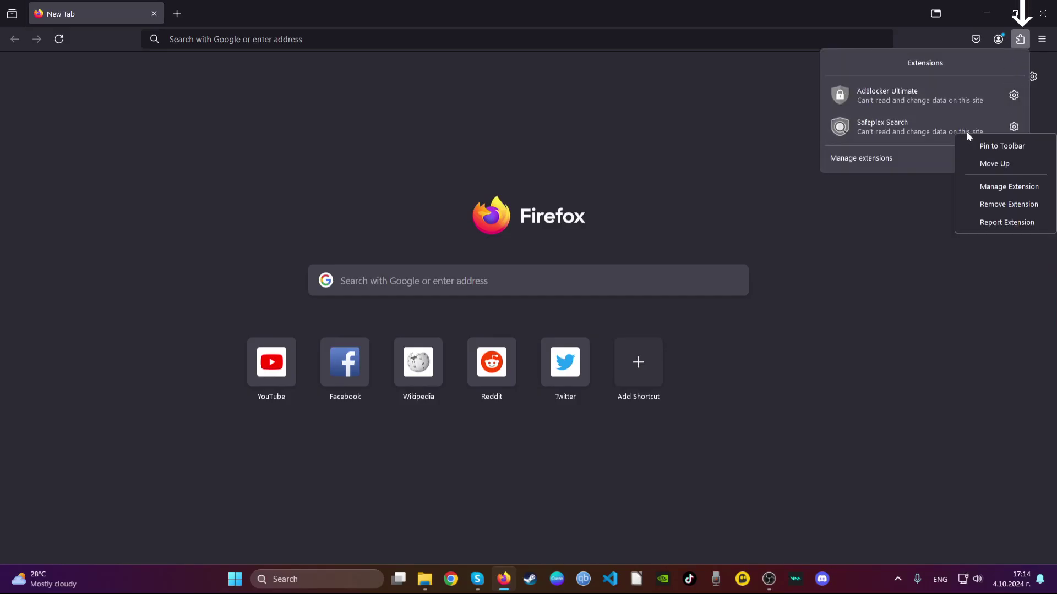
left_click(1009, 126)
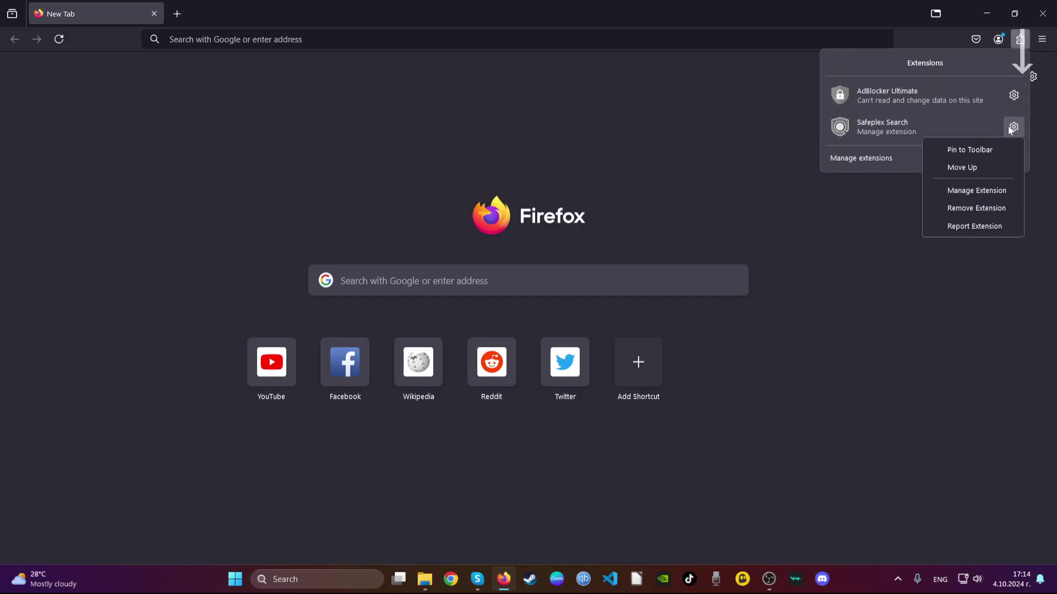
left_click(972, 210)
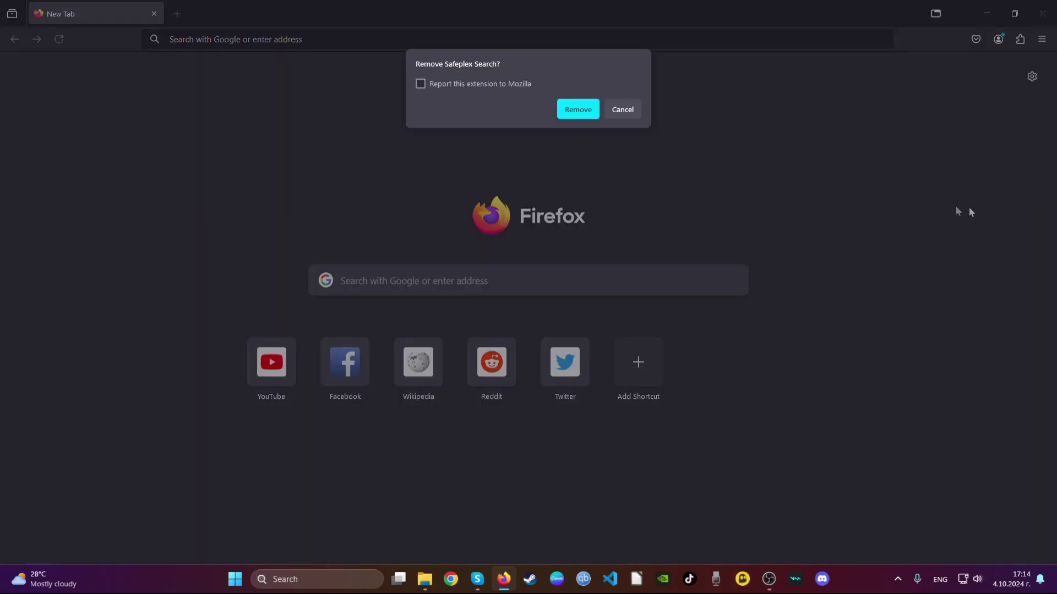
left_click(578, 109)
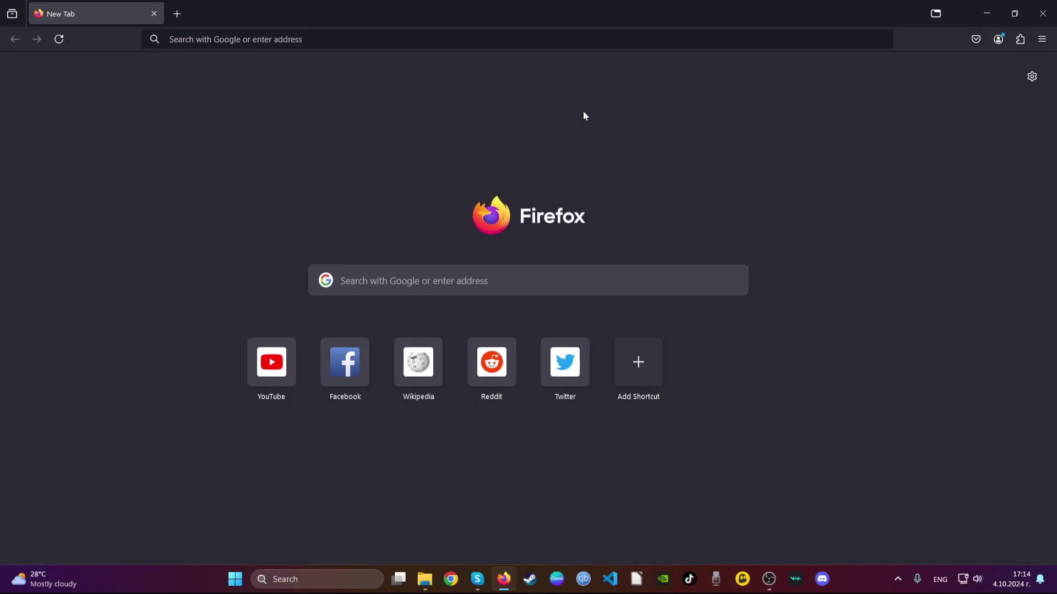
left_click(500, 40)
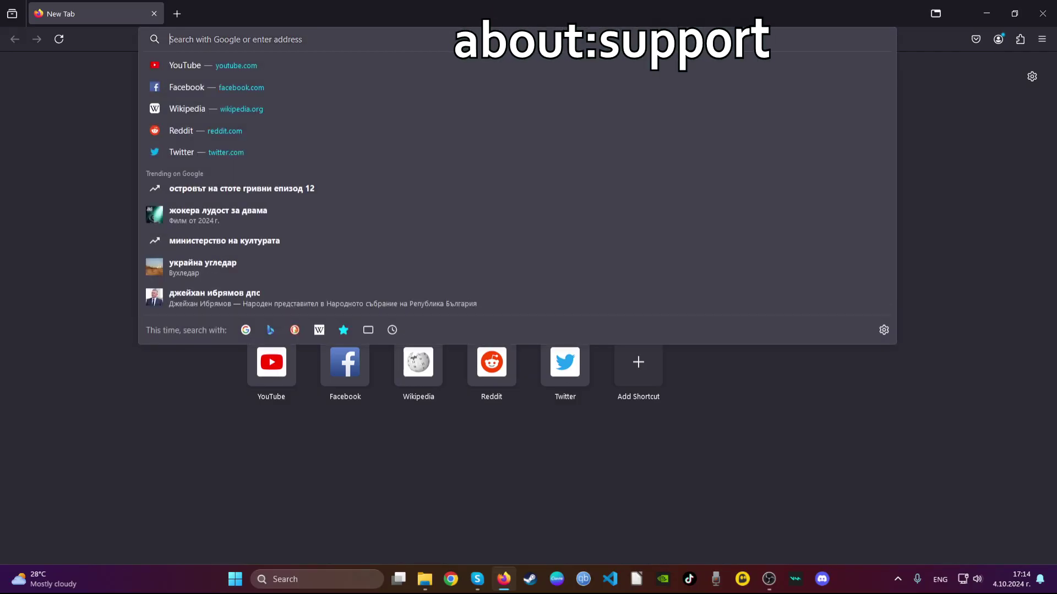
Enter about:support in Firefox's address bar
type("about")
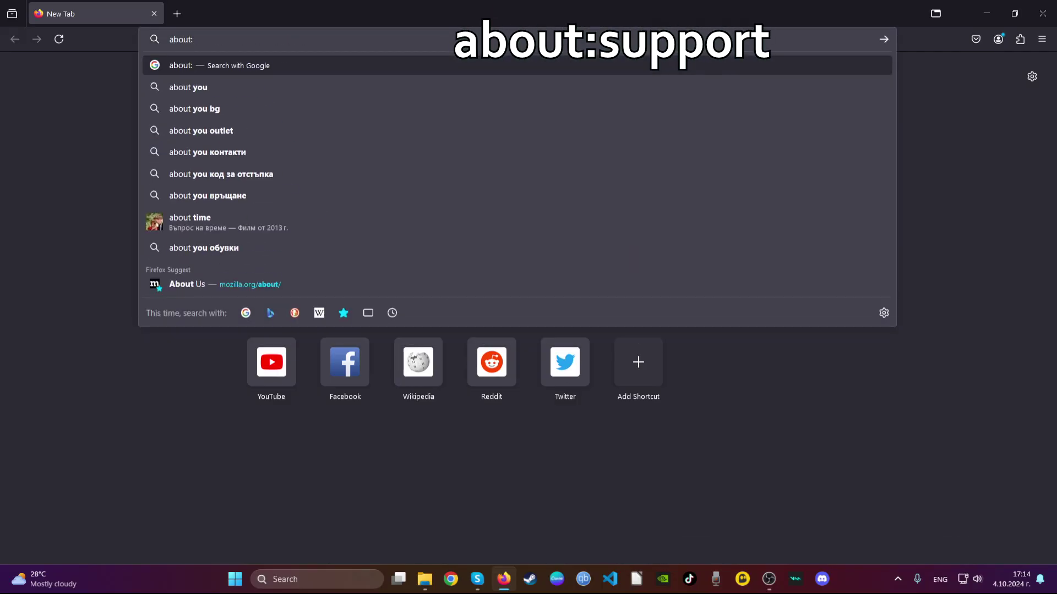
type(":support")
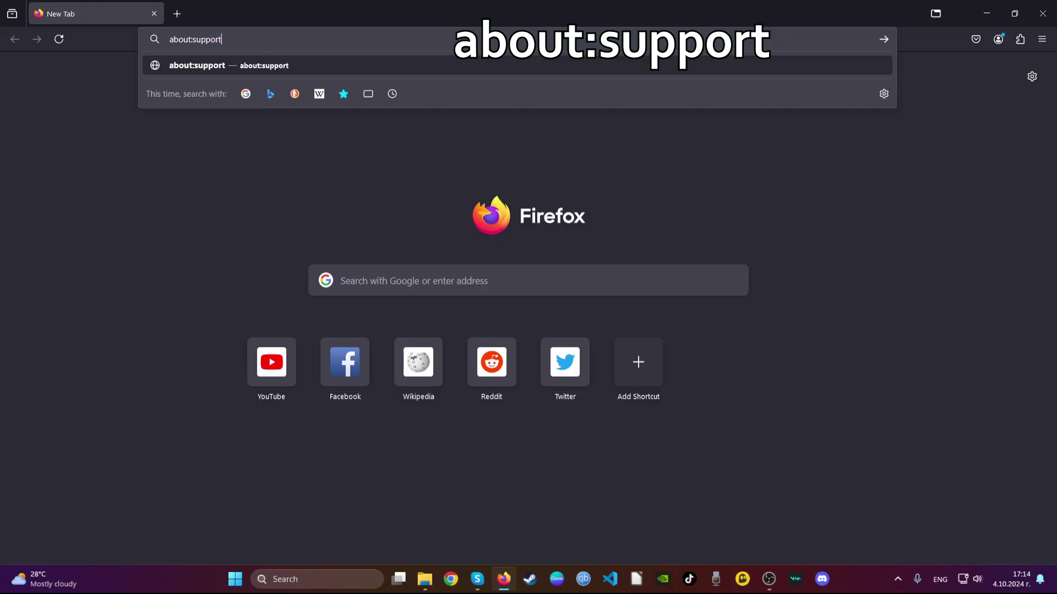
key("Return")
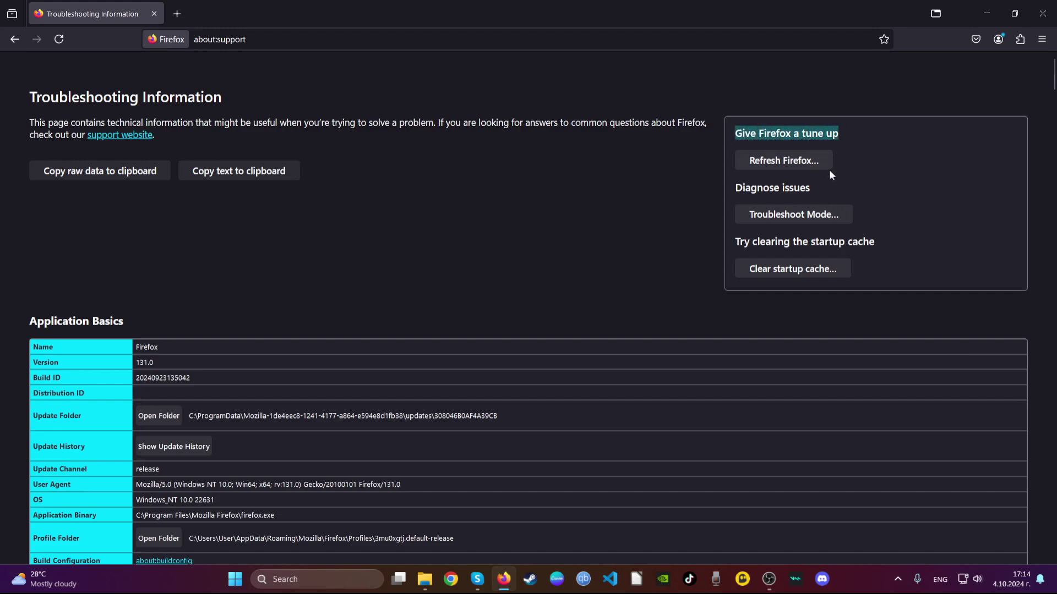
Run Refresh Firefox from Troubleshooting Information, confirm it, and dismiss the import summary
left_click(766, 163)
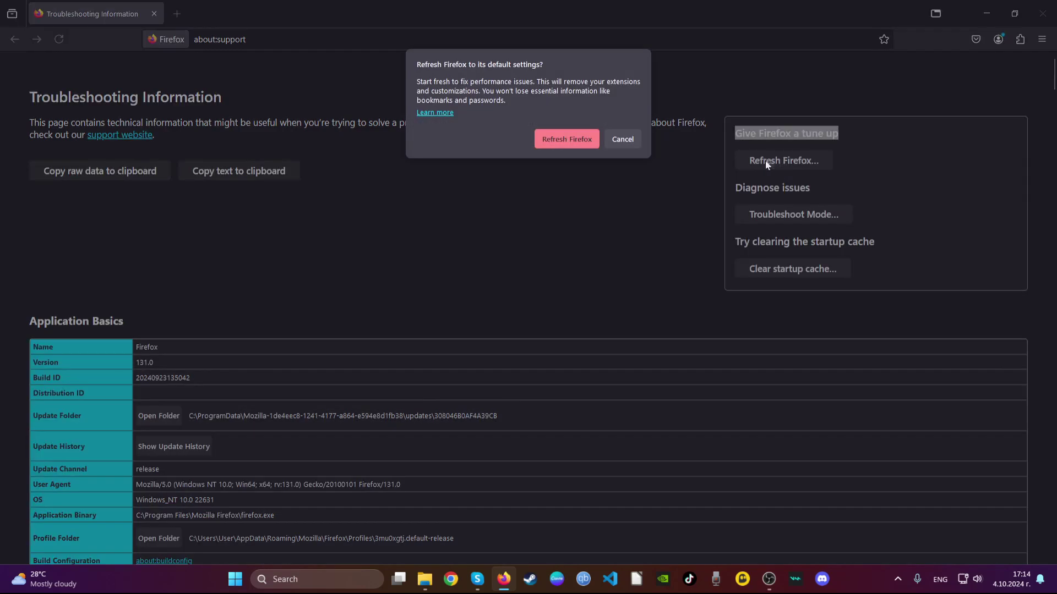
left_click(560, 141)
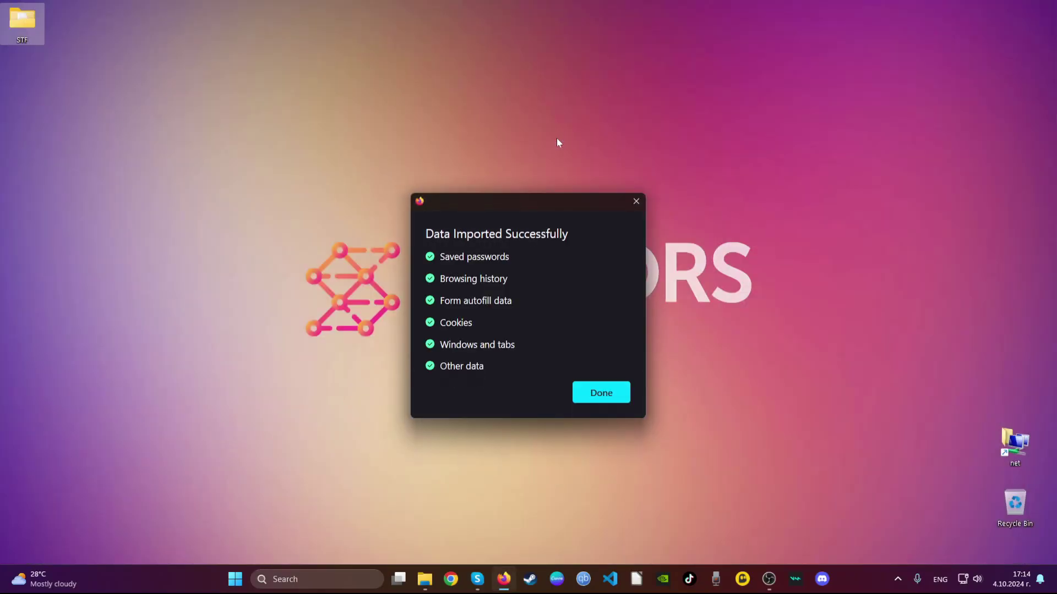
left_click(600, 393)
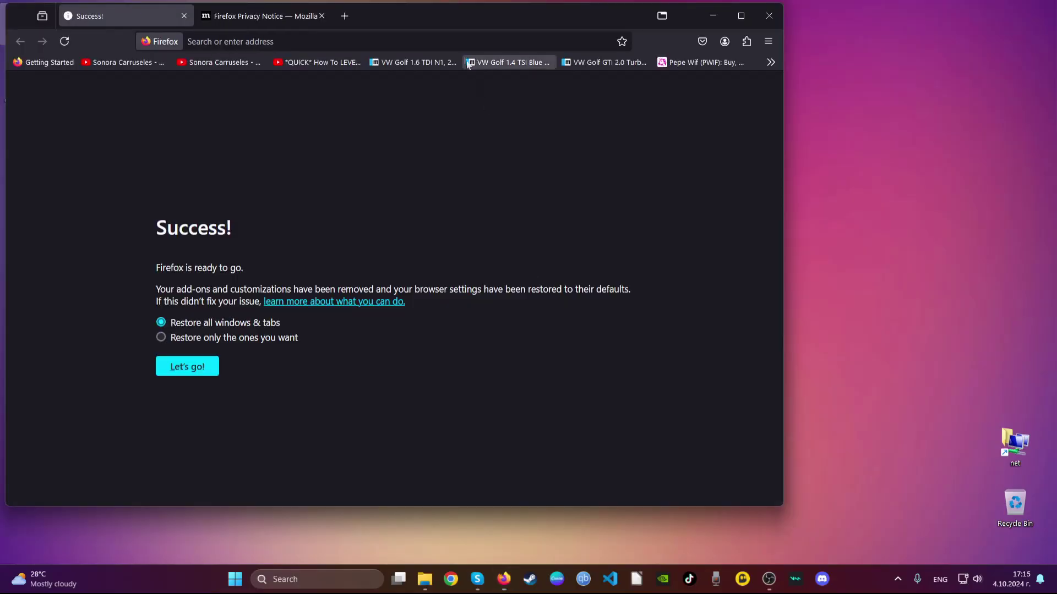
left_click_drag(585, 78, 633, 71)
mouse_move(487, 380)
left_mouse_down()
mouse_move(471, 350)
mouse_move(341, 272)
left_mouse_up()
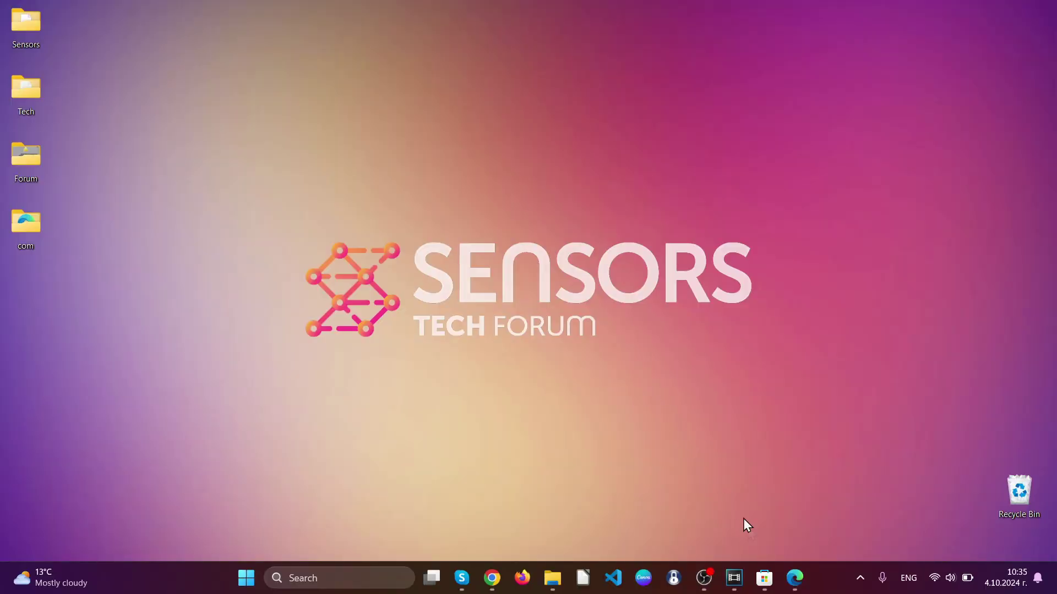
Launch Edge and remove the Search from Popup or ContextMenu extension
left_click(794, 589)
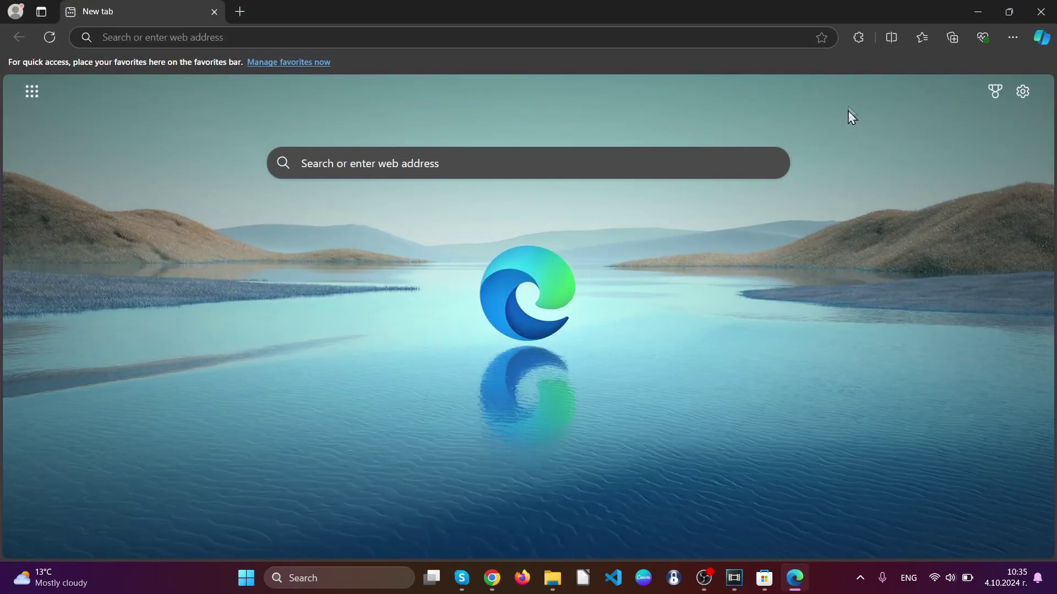
left_click(857, 39)
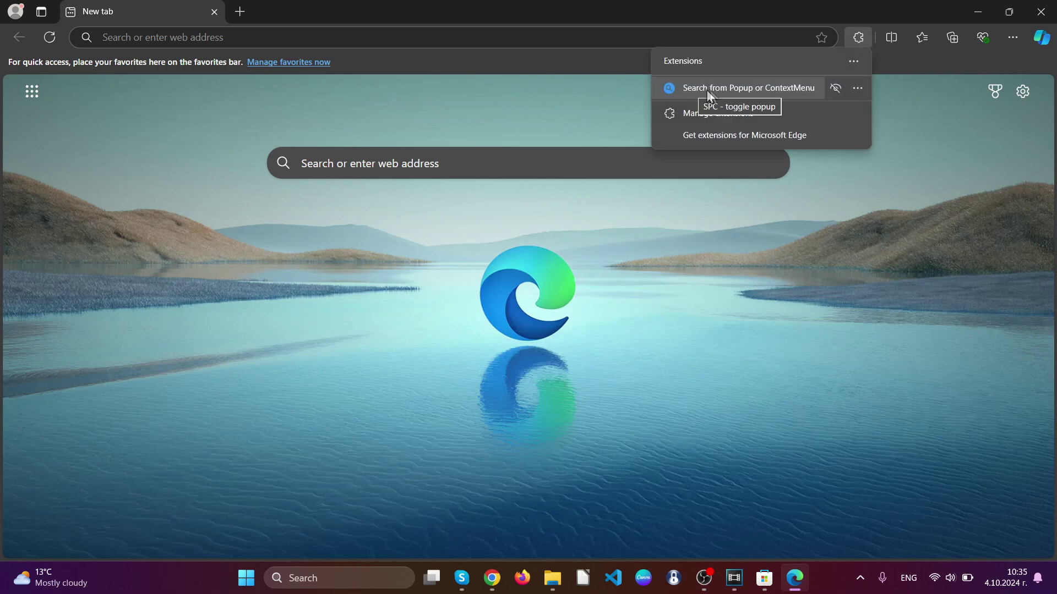
left_click(857, 89)
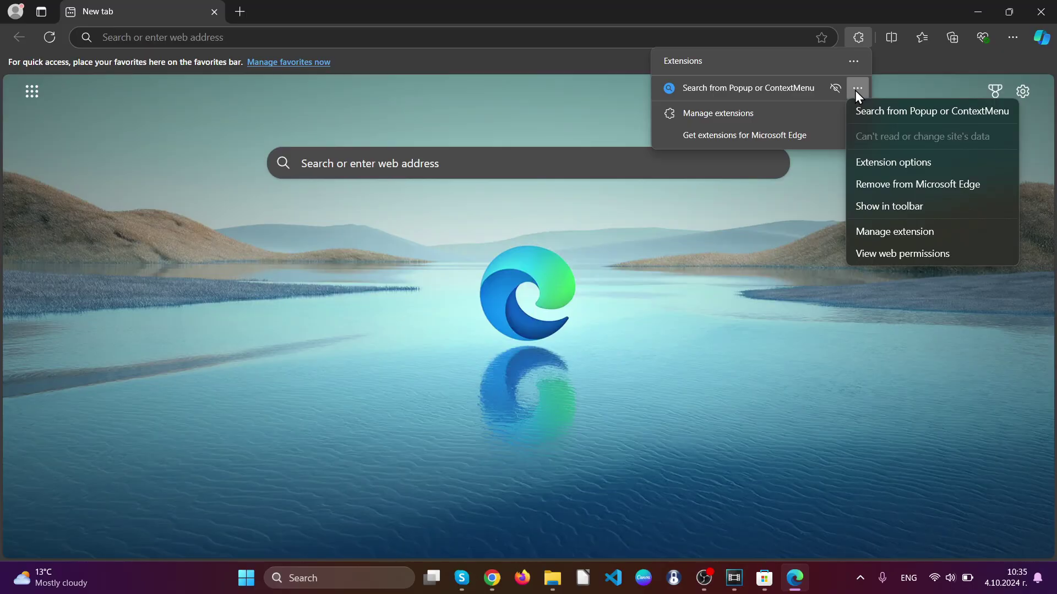
left_click(884, 185)
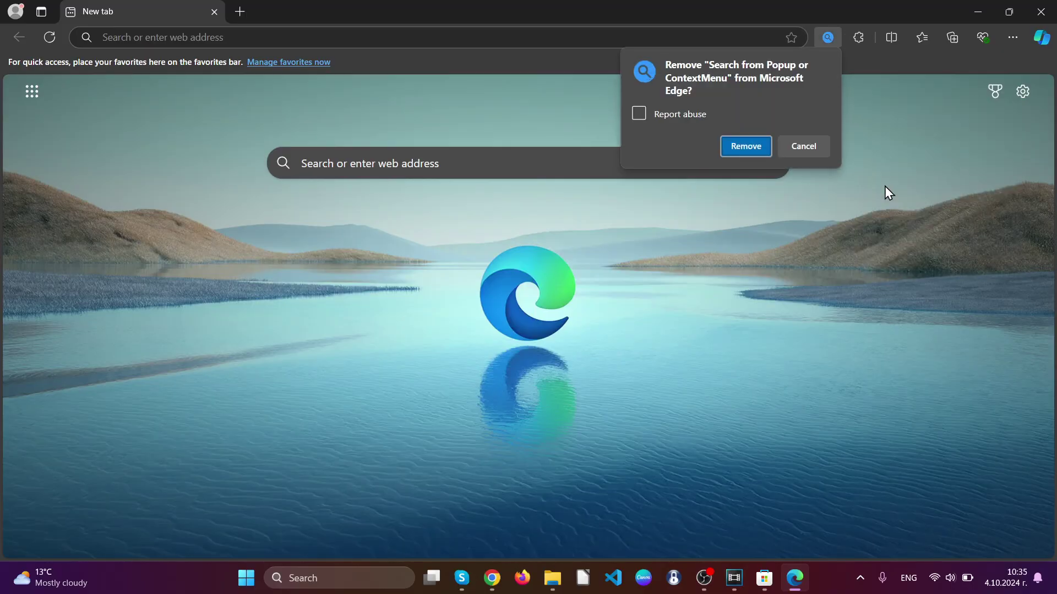
left_click(733, 148)
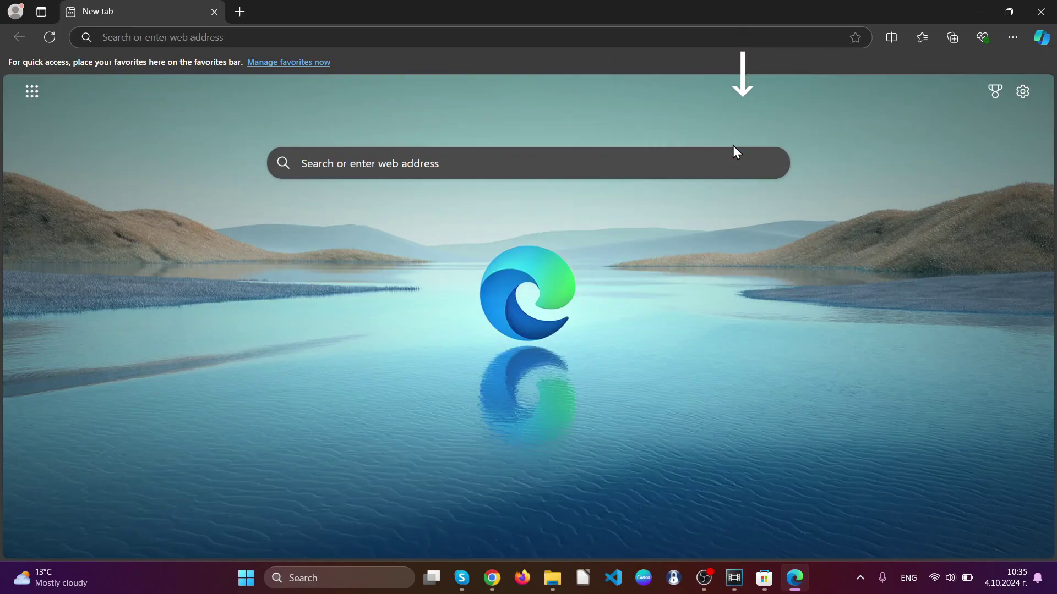
Load edge://settings/clearBrowserData and set the time range to All time
left_click(467, 37)
type("ed")
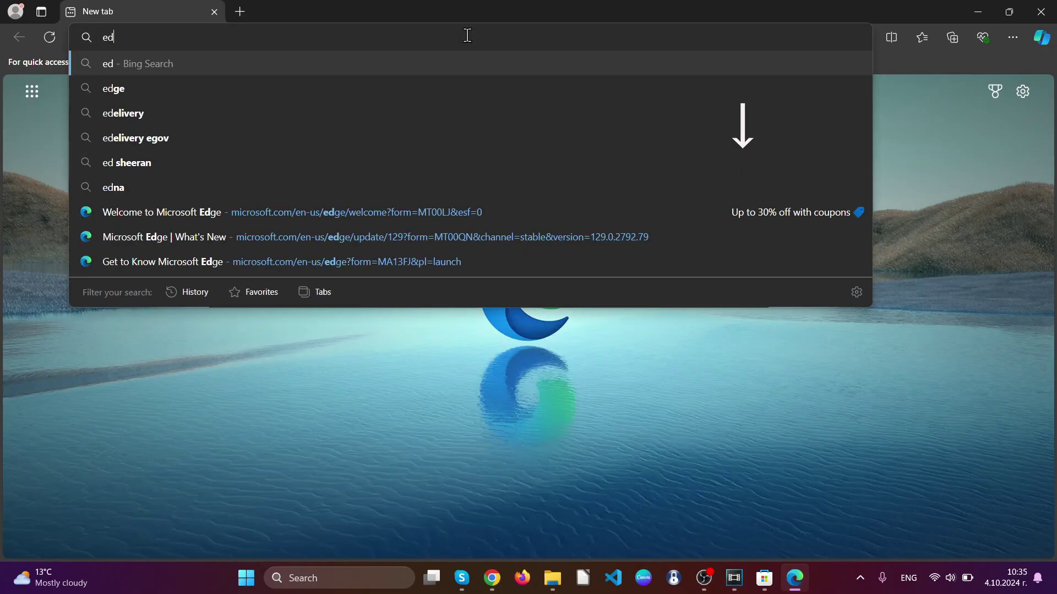
type("ge:")
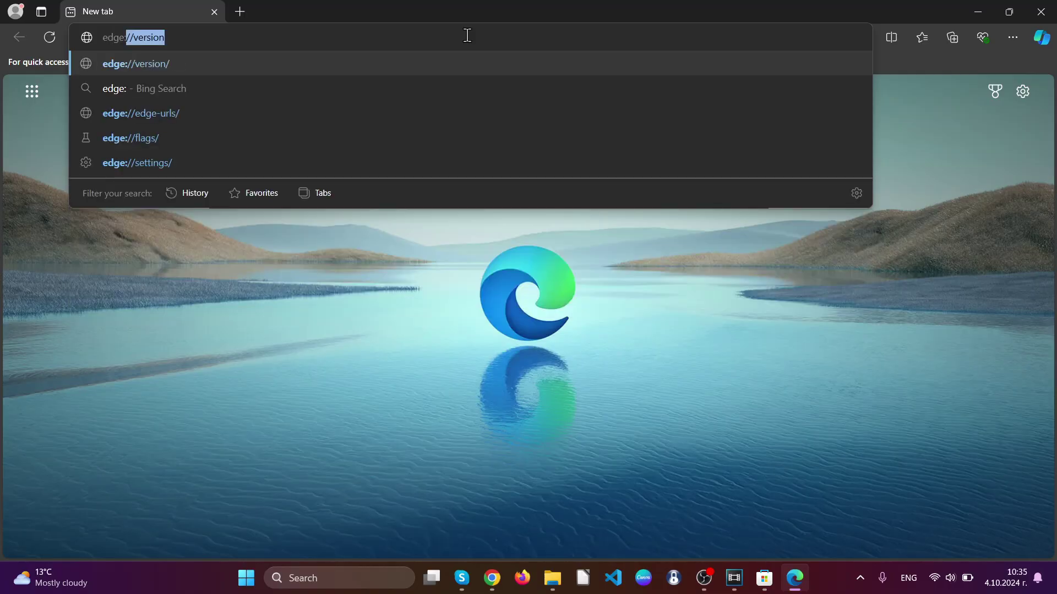
type("//settings/")
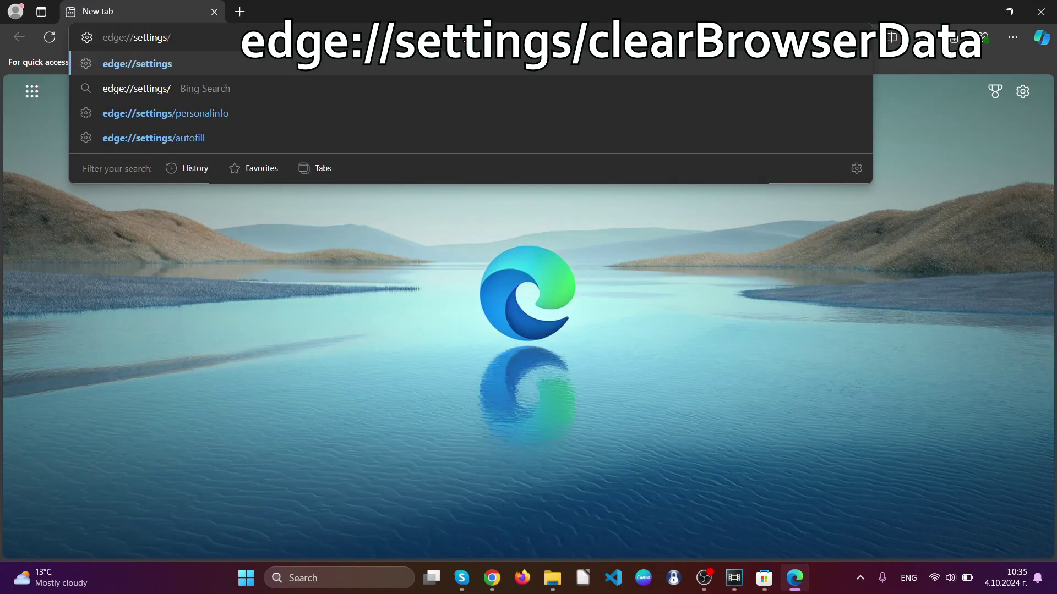
type("clearB")
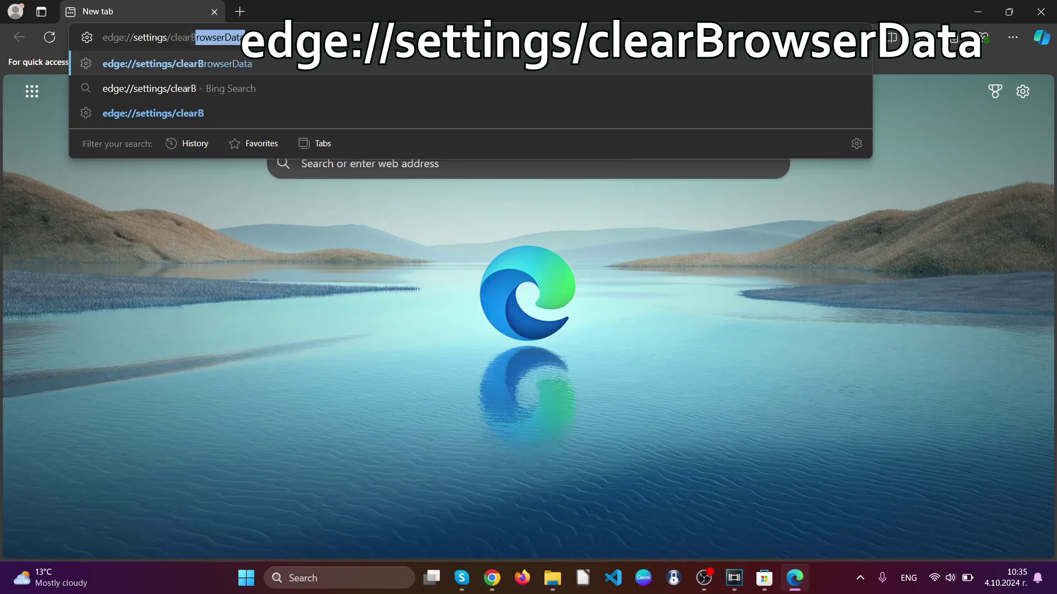
type("rowserData")
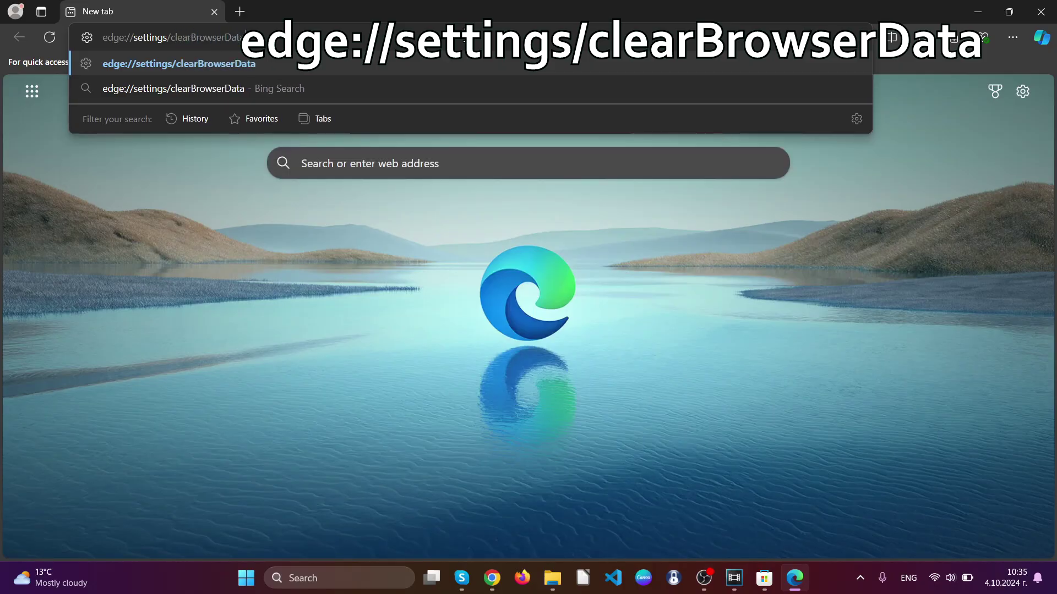
key("Return")
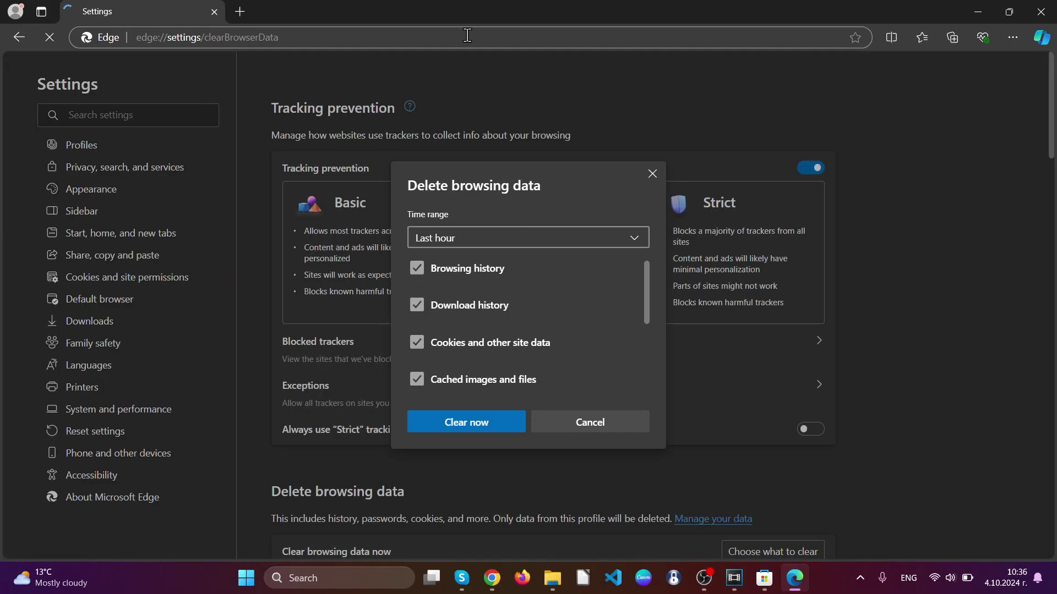
left_click(482, 237)
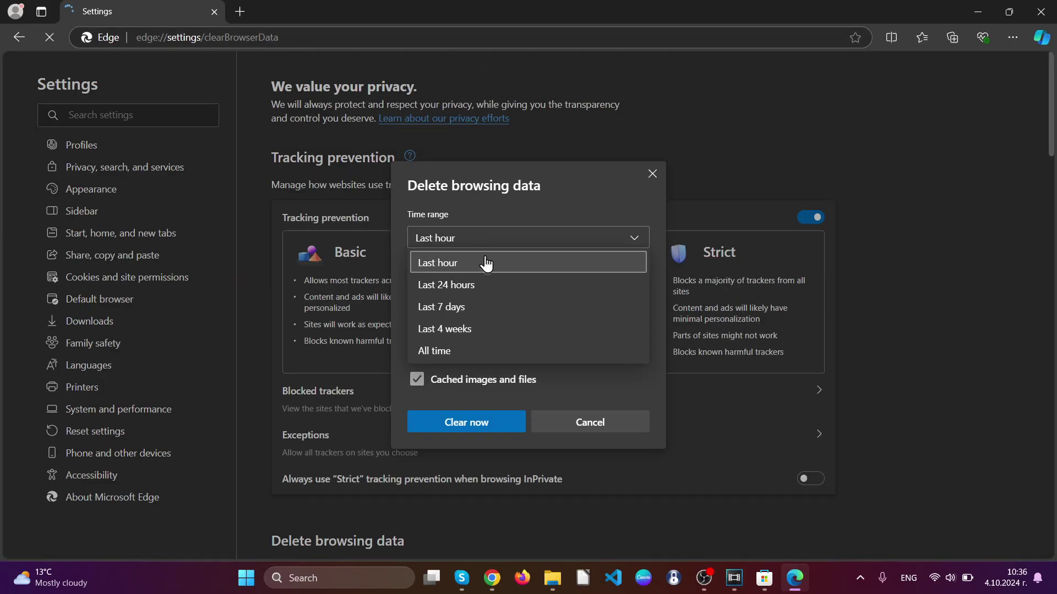
left_click(466, 351)
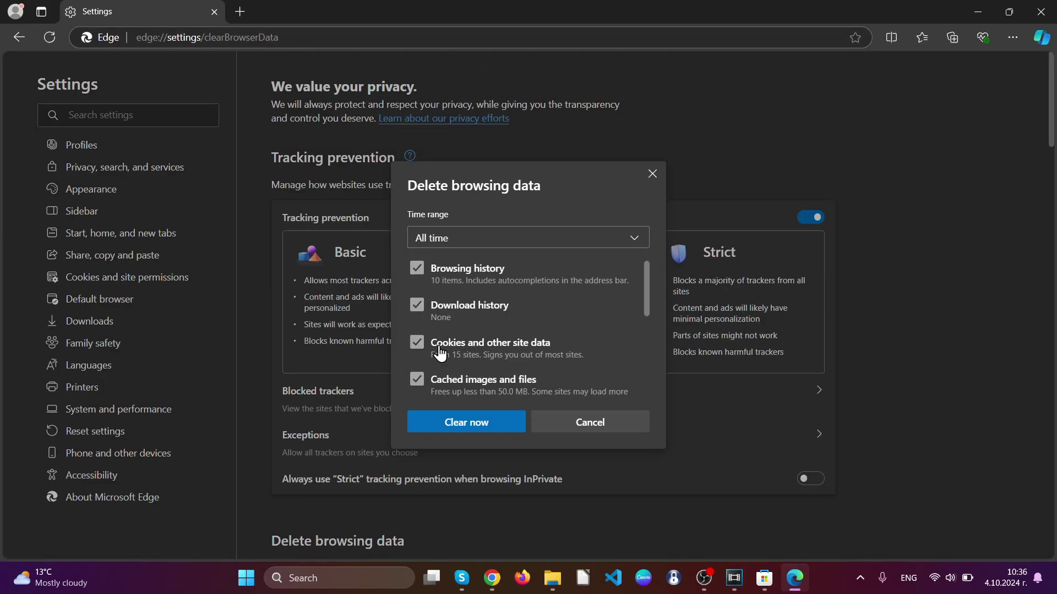
Add Media Foundation, previous-version, site-permission and autofill data, clear it, and close Edge
scroll(484, 323, "down", 5)
scroll(473, 327, "down", 2)
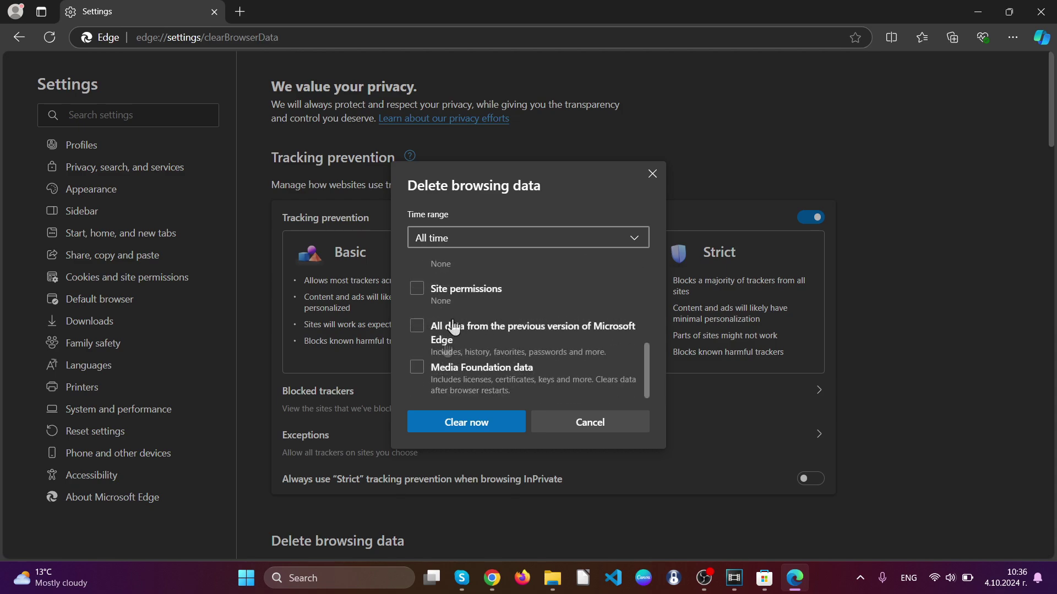
left_click(416, 367)
left_click(418, 327)
left_click(417, 288)
scroll(423, 341, "up", 1)
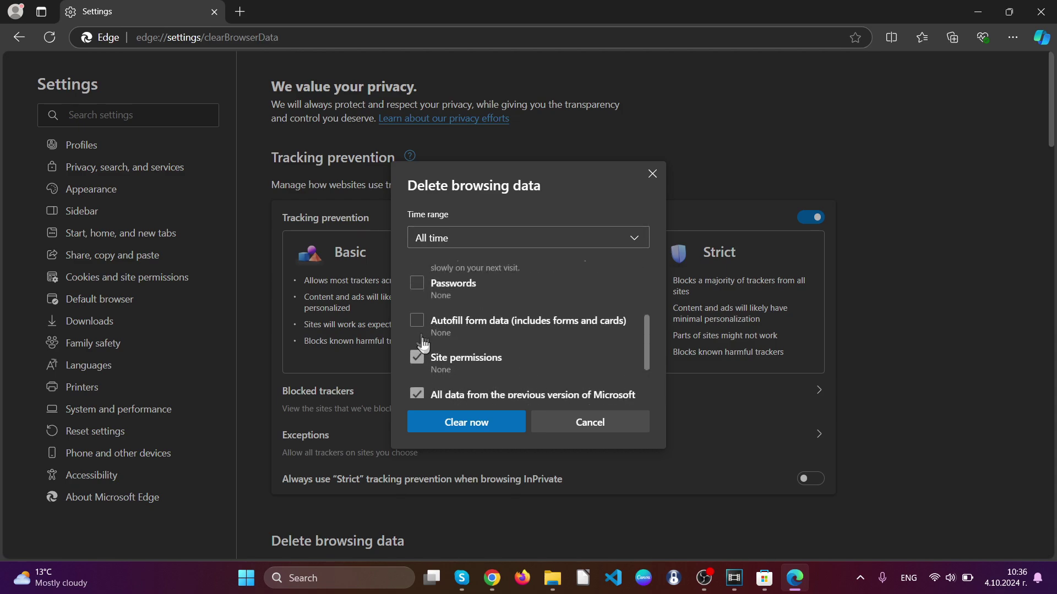
left_click(419, 329)
scroll(420, 336, "up", 2)
scroll(440, 344, "down", 3)
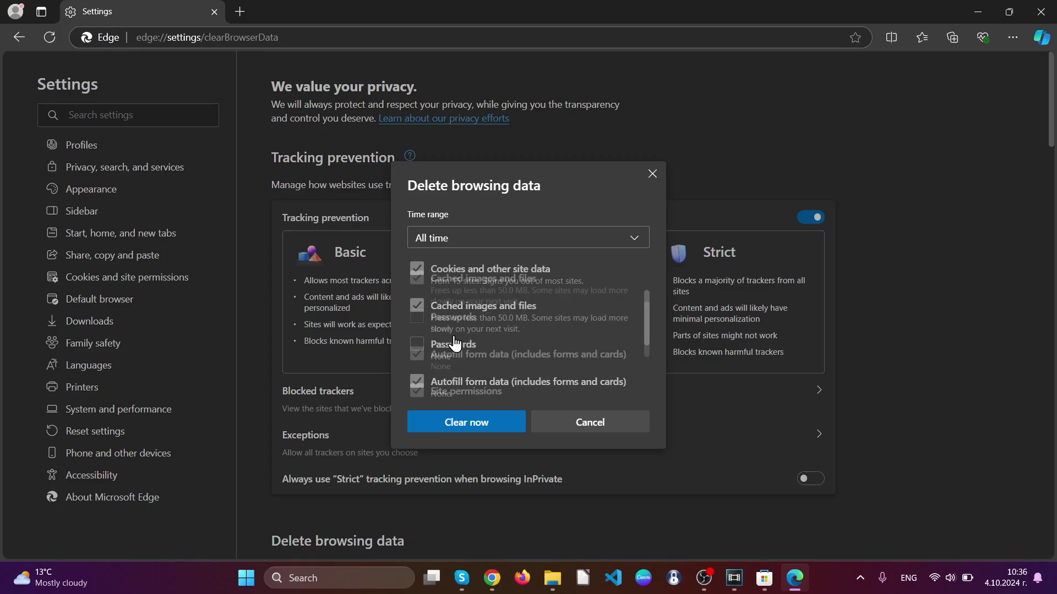
scroll(453, 344, "down", 2)
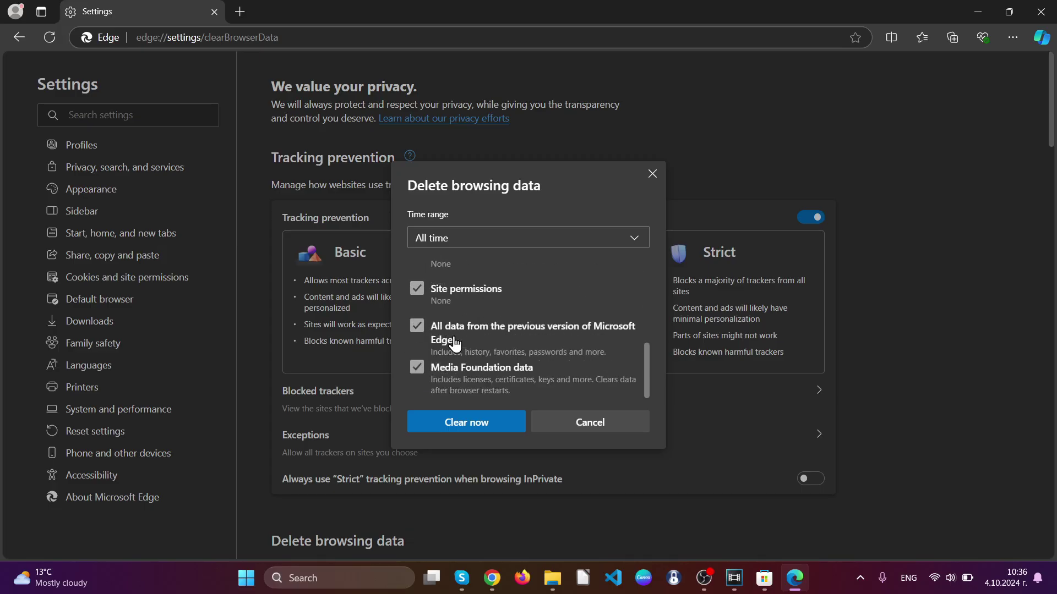
left_click(467, 425)
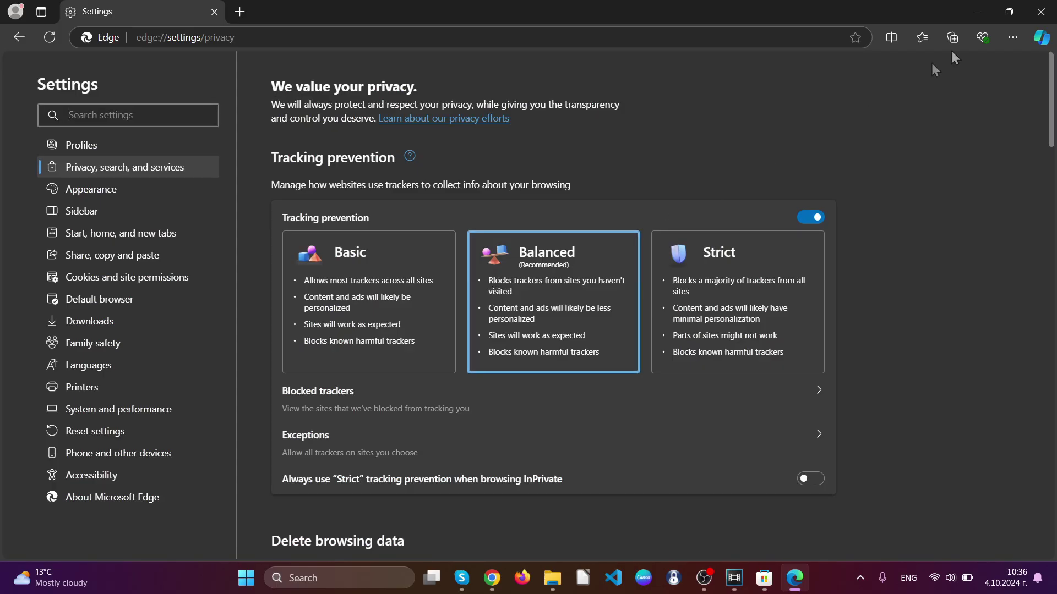
left_click(1040, 12)
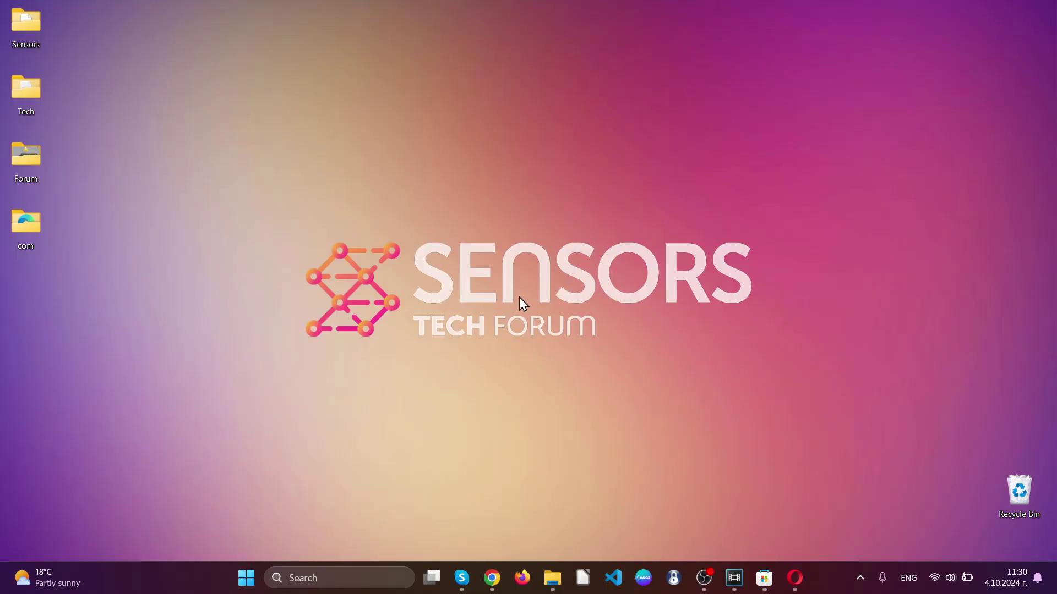
Launch Opera, remove the Search all Tabs extension, and close its feedback tab
left_click(795, 577)
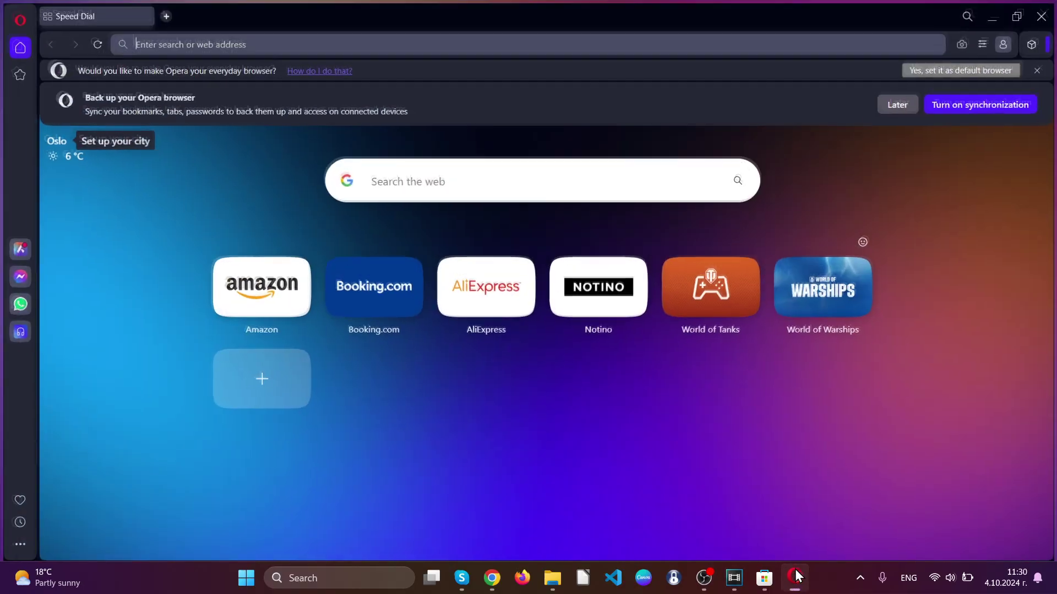
left_click(1034, 42)
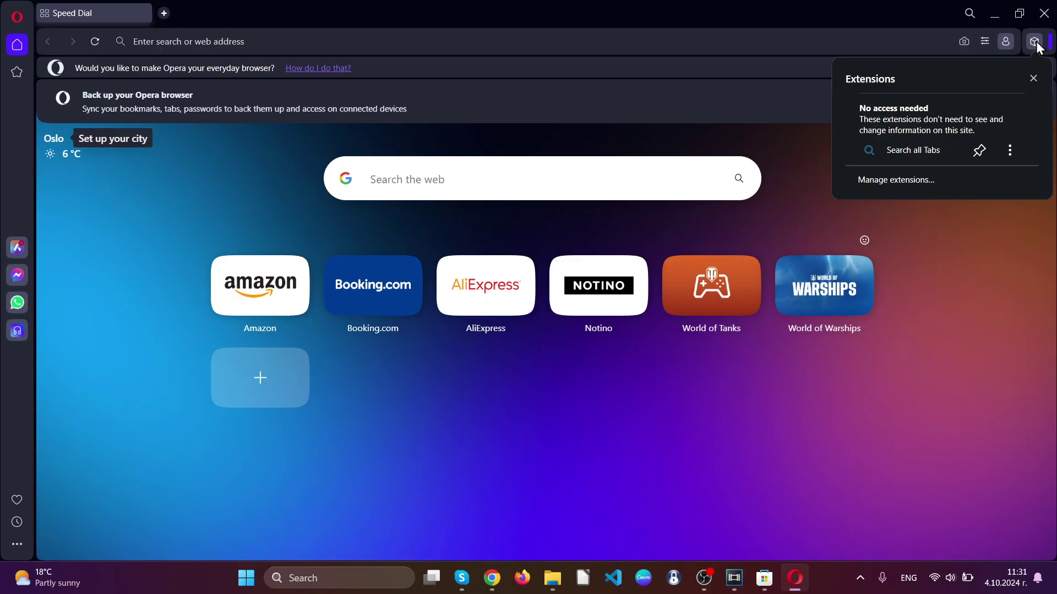
left_click(1008, 155)
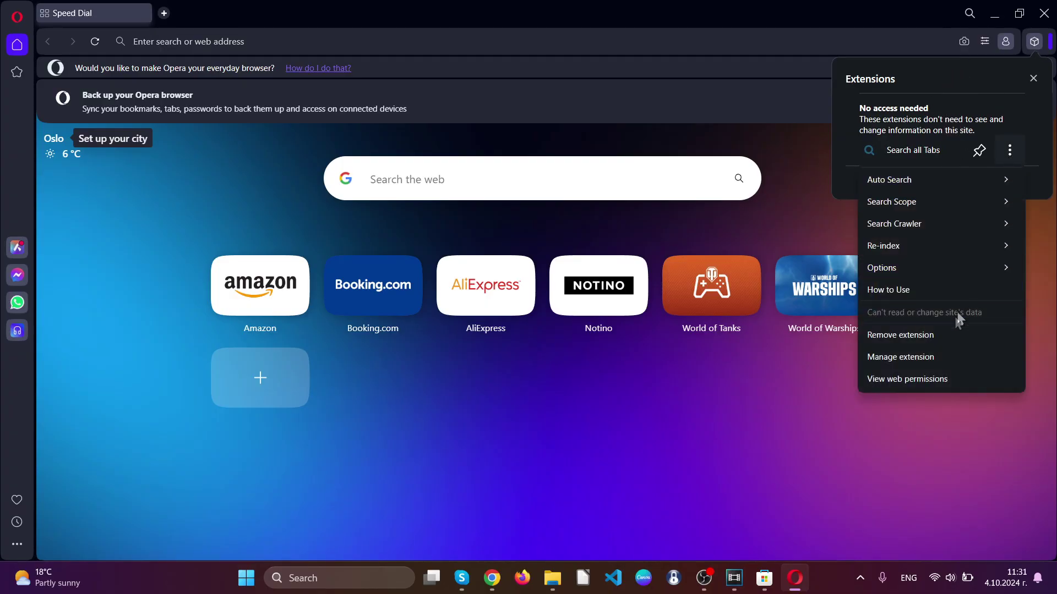
left_click(949, 333)
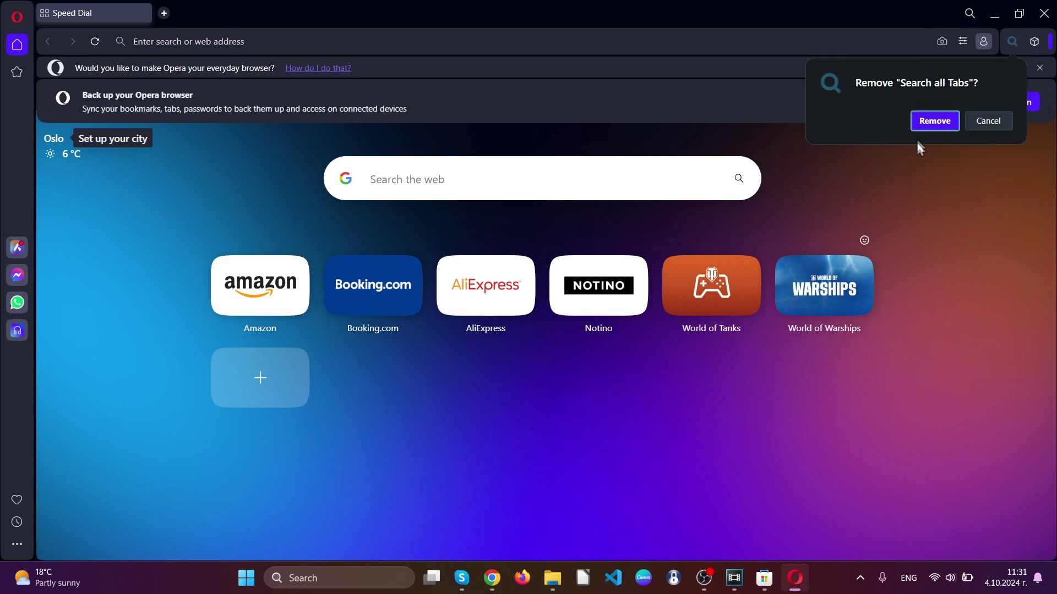
left_click(920, 123)
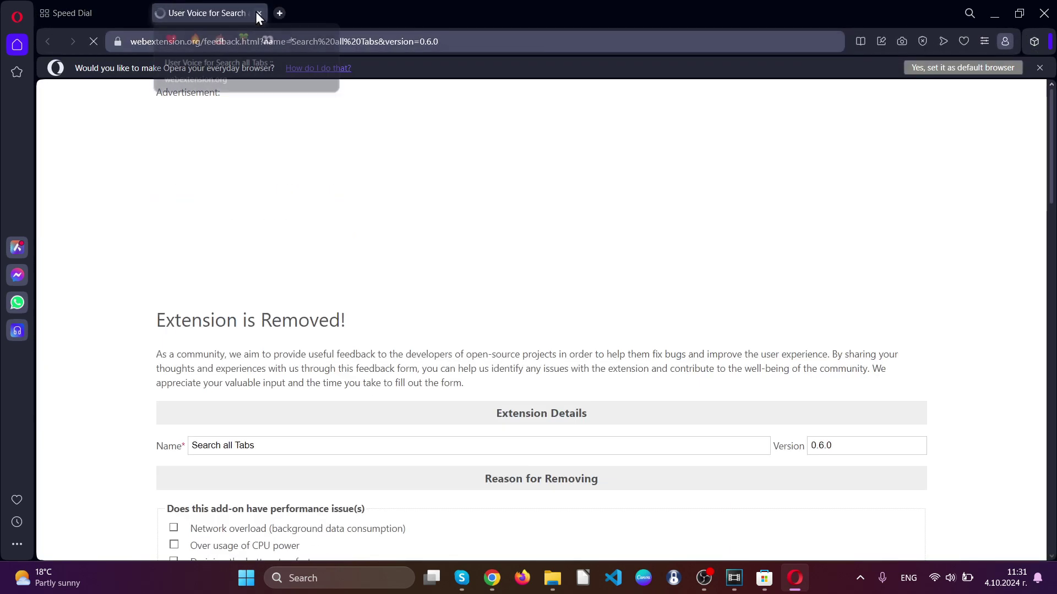
left_click(259, 12)
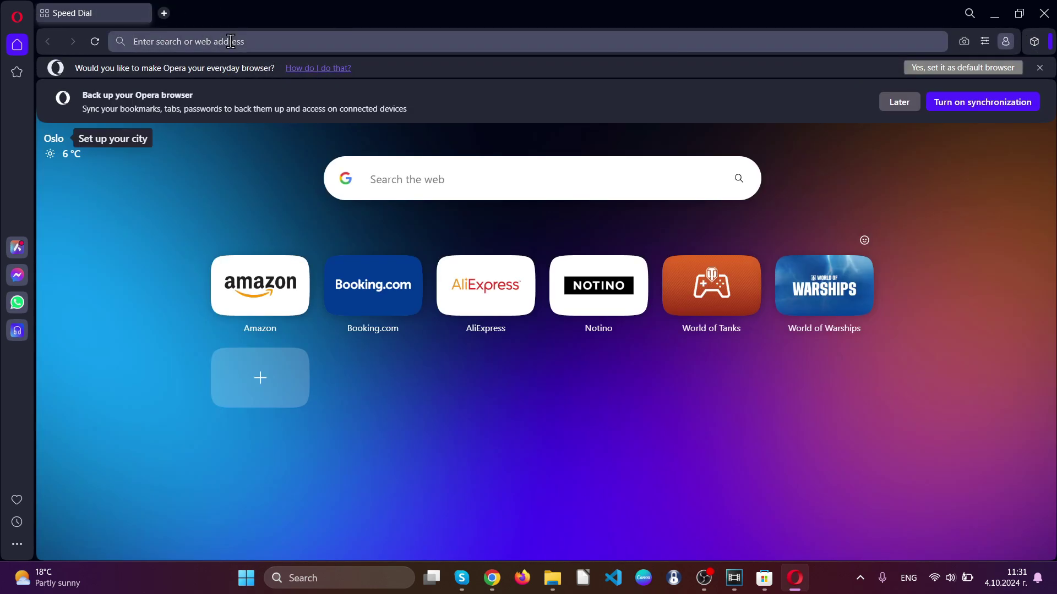
From opera://settings Privacy & security, delete all-time browsing data on the Advanced tab
type("opera/settings")
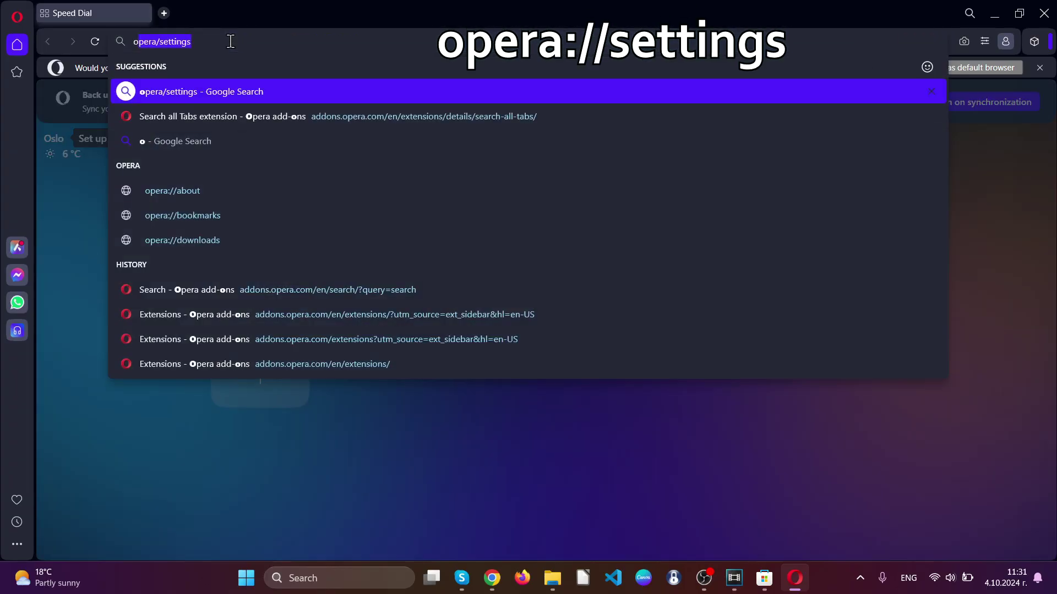
type("opera://")
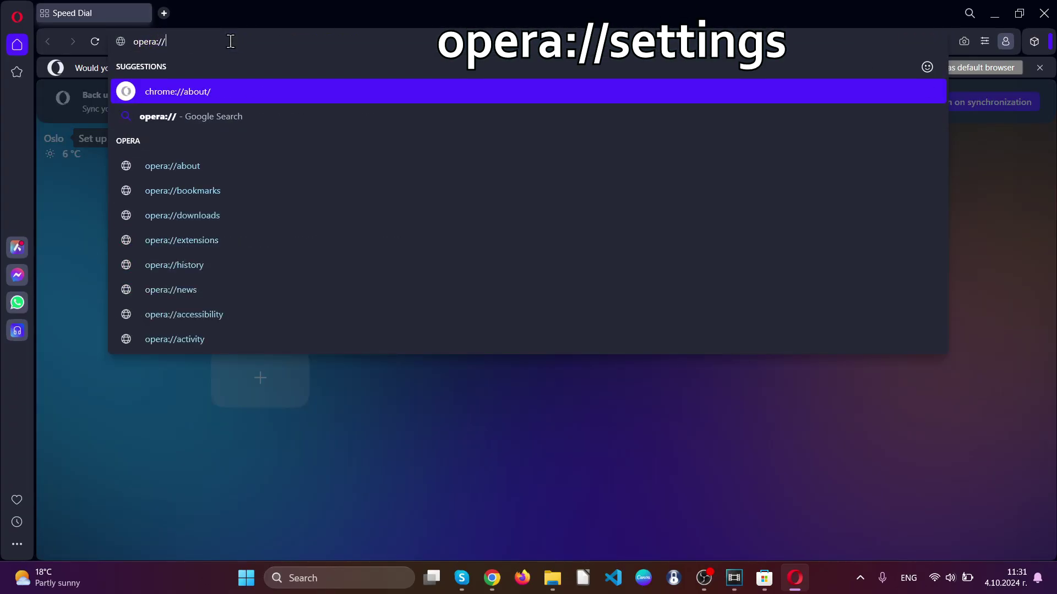
type("settings")
key("Return")
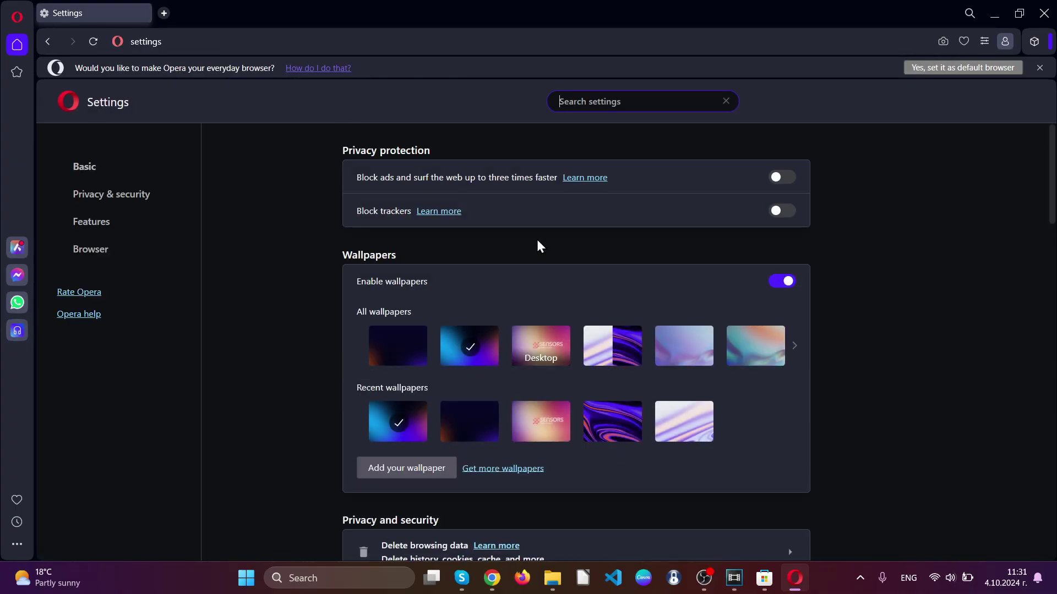
left_click(103, 198)
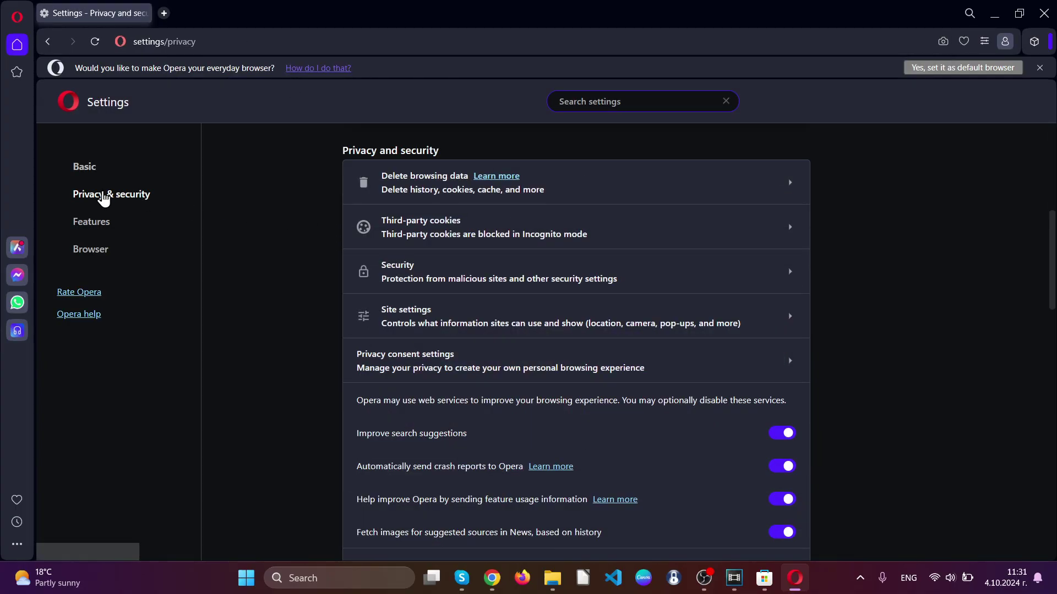
left_click(409, 186)
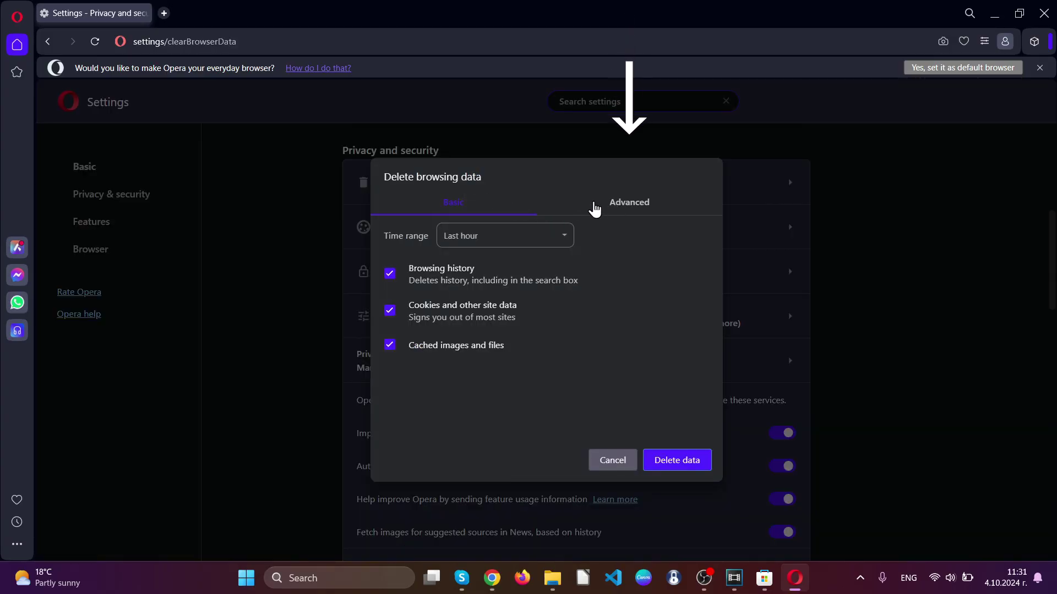
left_click(623, 210)
left_click(537, 236)
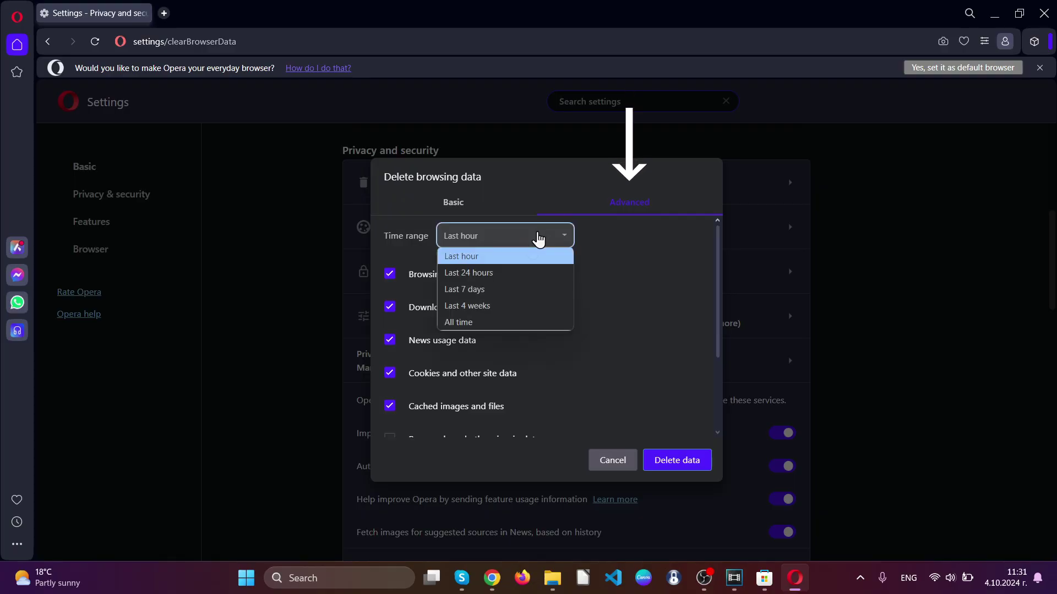
left_click(504, 321)
scroll(503, 318, "down", 2)
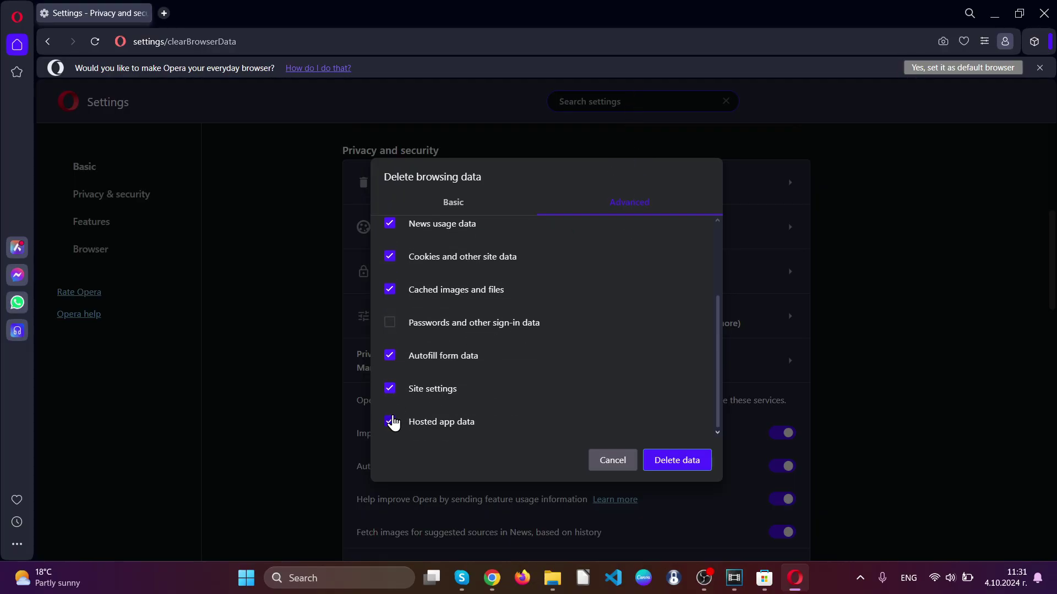
left_click(677, 460)
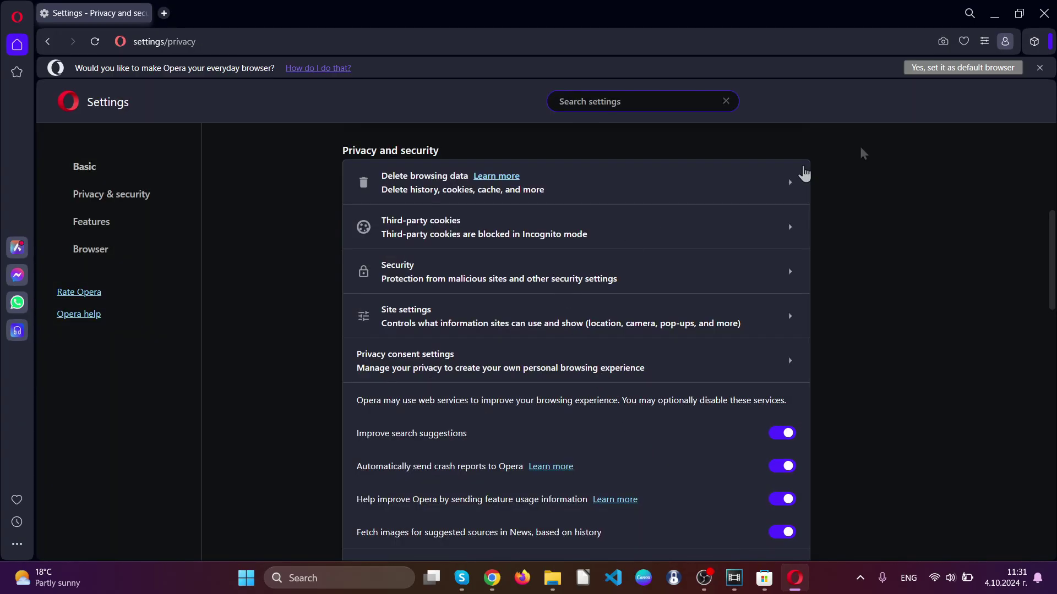
Close the Opera window, leaving only the Windows desktop
left_click(1044, 13)
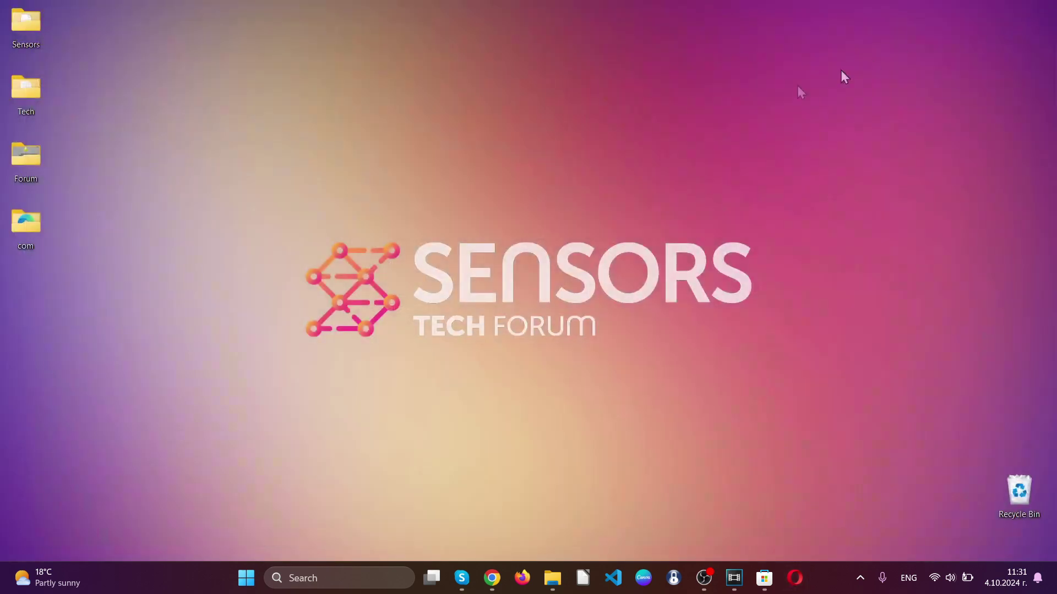